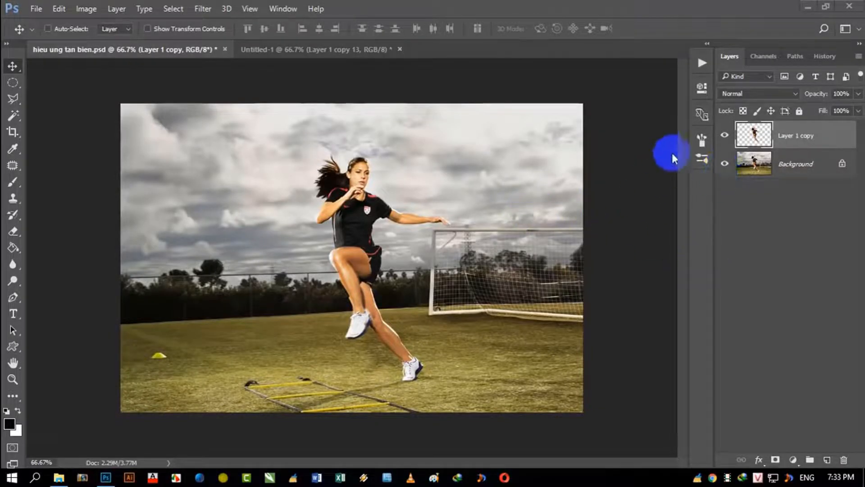
Step: Toggle the Background layer's visibility to inspect the cut-out of the woman on its own
click(725, 164)
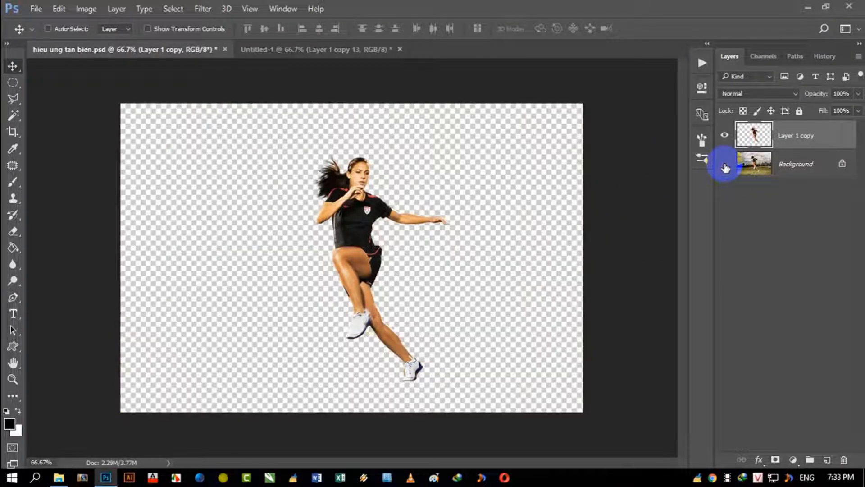
click(725, 165)
click(725, 165)
click(725, 165)
Step: Duplicate the cut-out layer and open the copy in the Liquify filter
drag(415, 247, 427, 248)
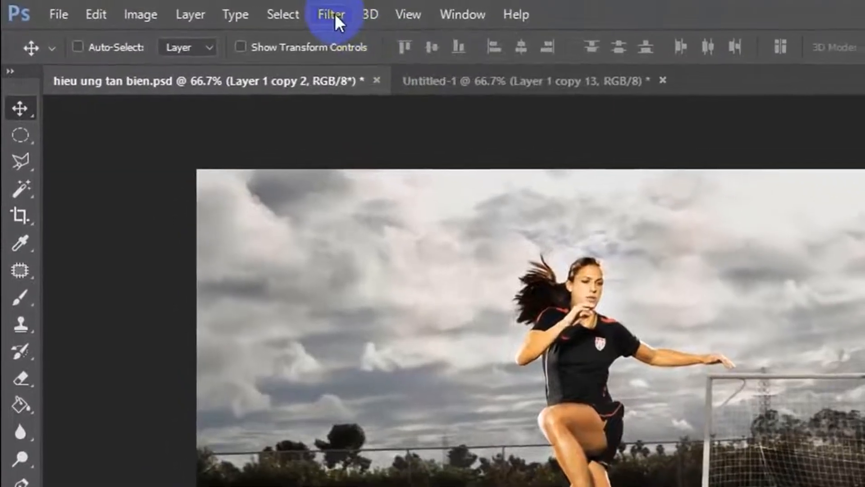
click(203, 8)
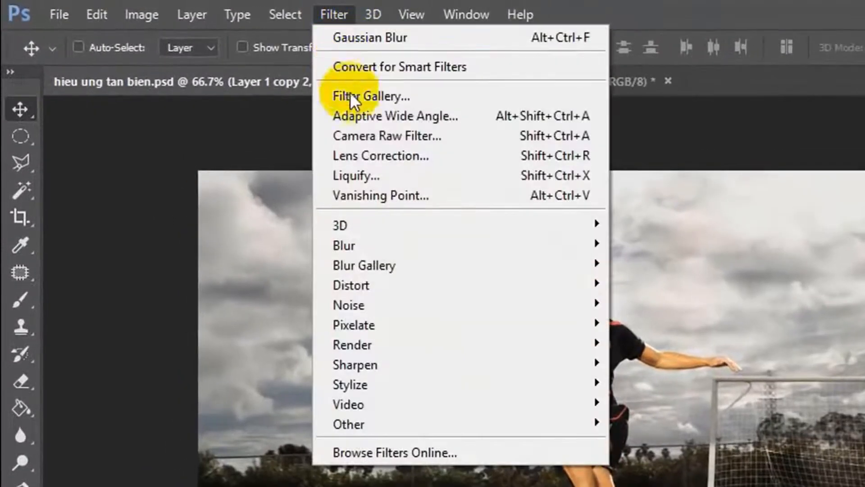
click(414, 171)
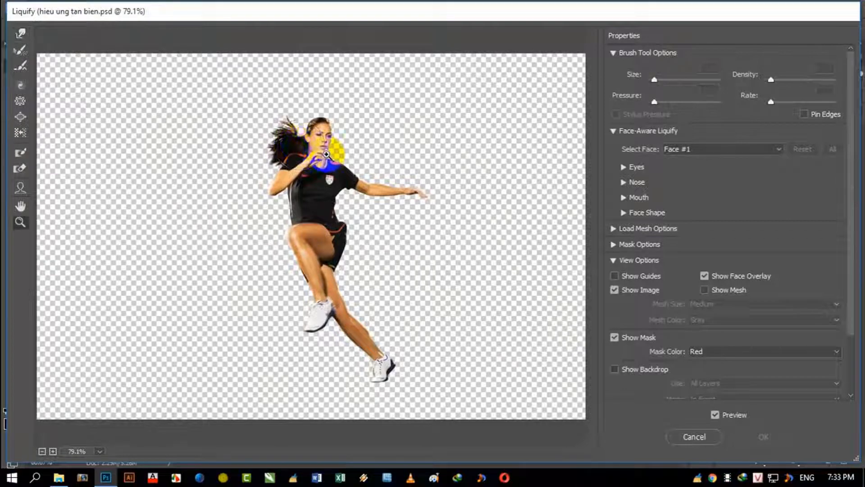
Step: Stretch the woman's forehead and hairline out to the right with the Forward Warp tool, brush size 40 and pressure 100
click(326, 154)
click(295, 136)
drag(346, 252, 249, 138)
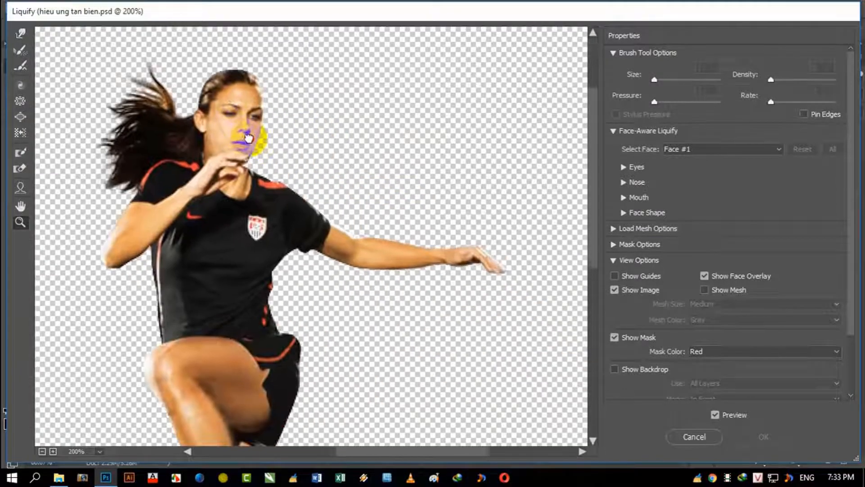
click(248, 141)
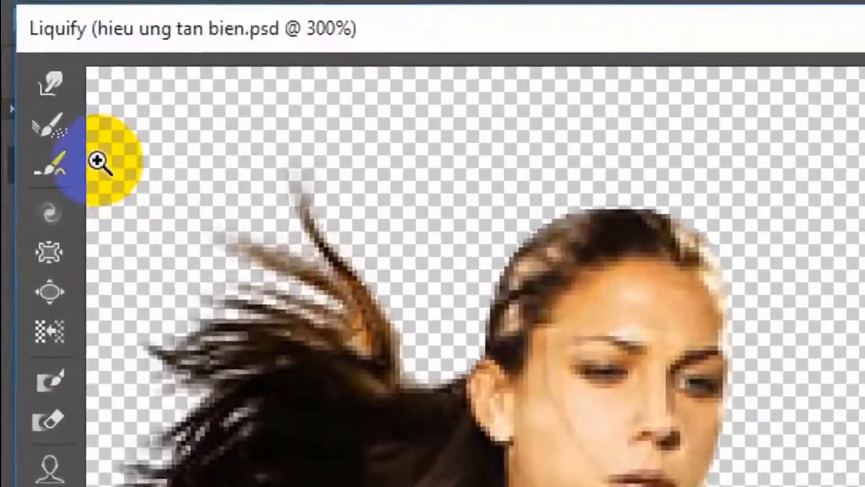
click(27, 34)
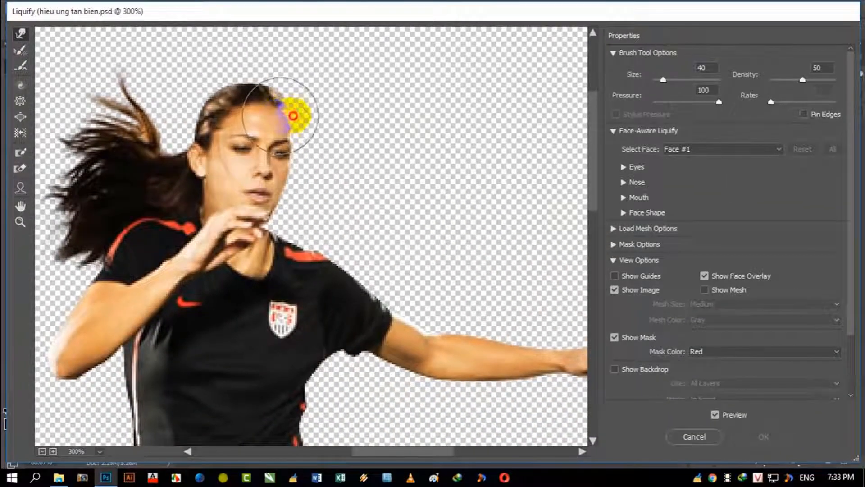
drag(293, 116, 372, 112)
drag(283, 108, 396, 91)
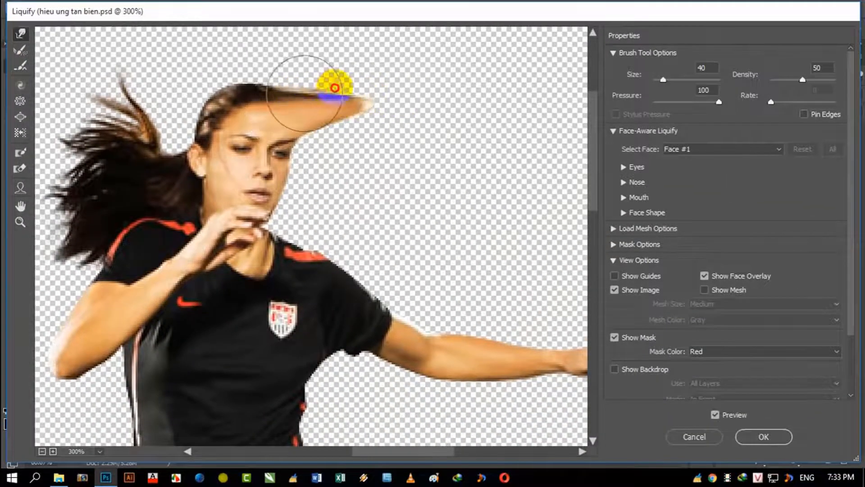
drag(333, 85, 418, 87)
drag(307, 138, 400, 133)
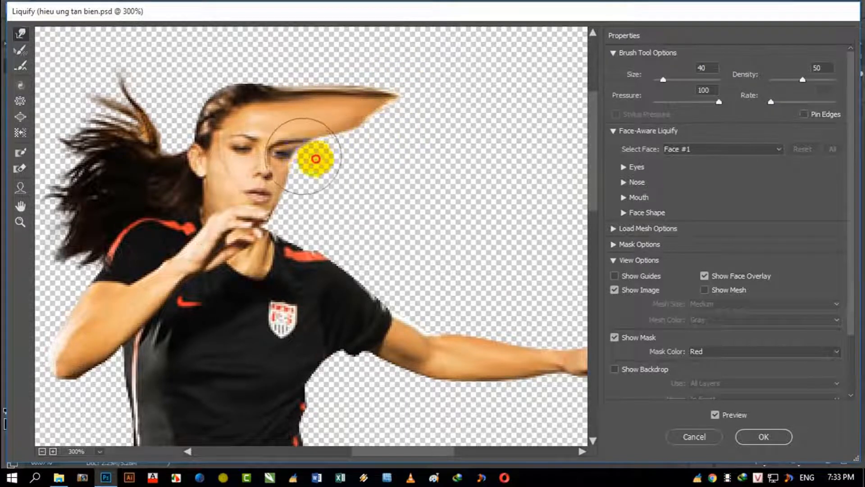
Step: Smear the woman's far eye, cheek and mouth to the right with the Forward Warp tool
drag(315, 156, 411, 157)
drag(293, 156, 371, 162)
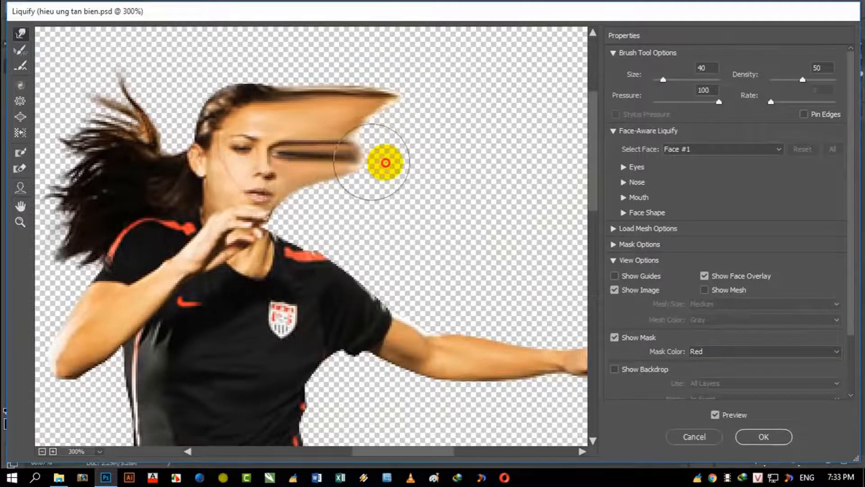
drag(280, 192, 386, 202)
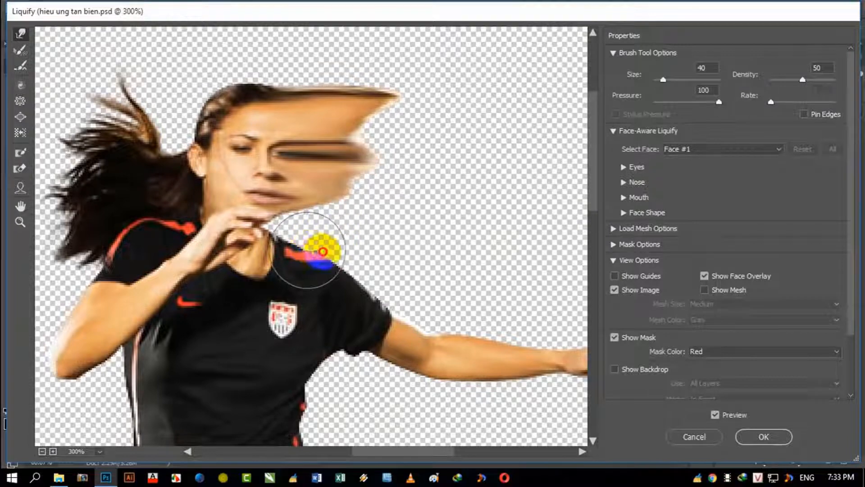
Step: Pull the shirt's red shoulder stripe and the neck area out to the right
drag(309, 251, 407, 230)
mouse_move(388, 282)
mouse_down()
mouse_move(487, 255)
mouse_move(364, 192)
mouse_up()
key(space)
mouse_move(172, 196)
mouse_down()
mouse_move(261, 197)
mouse_move(260, 208)
mouse_move(359, 189)
mouse_up()
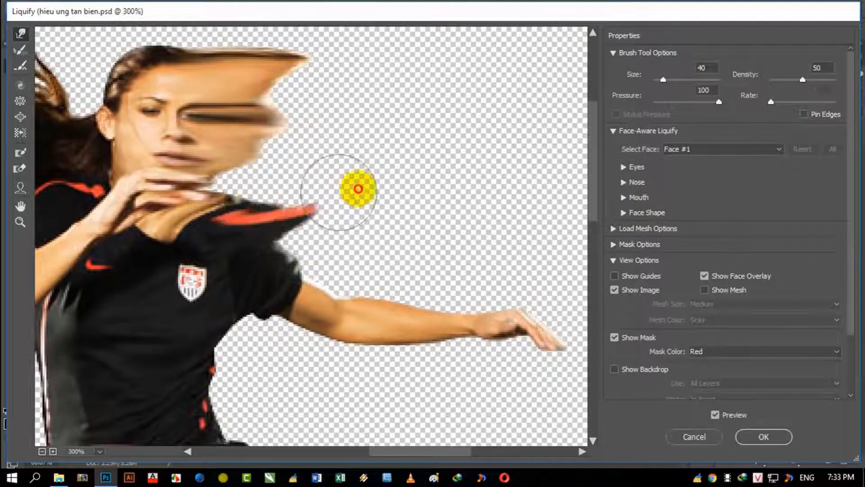
drag(289, 236, 380, 228)
drag(187, 186, 296, 179)
drag(334, 209, 377, 222)
Step: Extend the smears of the forehead, eye, cheek and chin further to the right
drag(234, 116, 329, 111)
drag(269, 85, 352, 83)
drag(295, 84, 391, 81)
drag(293, 114, 344, 112)
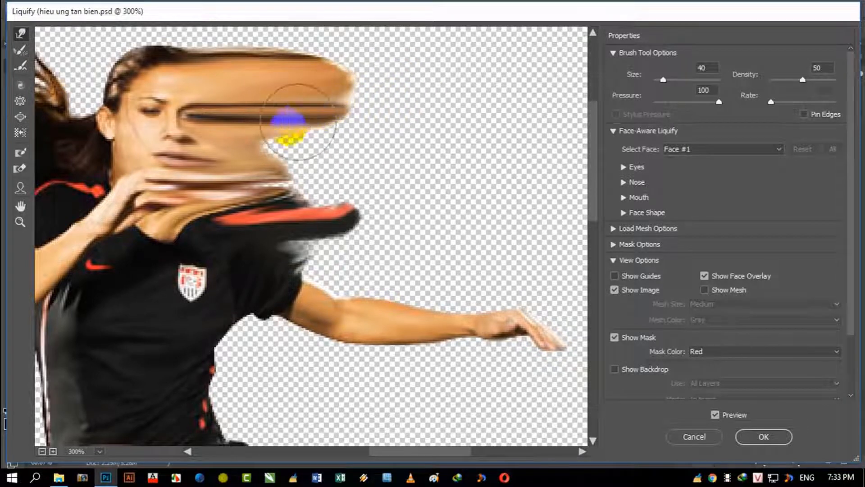
drag(286, 128, 337, 140)
drag(232, 153, 374, 158)
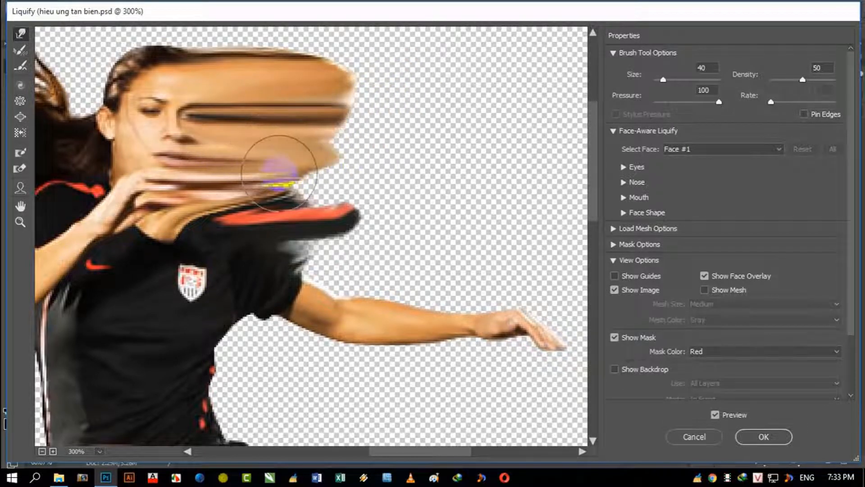
drag(313, 173, 392, 171)
Step: Warp the collar, black sleeve and top edge of the outstretched upper arm outward to the right
mouse_move(256, 197)
mouse_down()
mouse_move(349, 195)
mouse_move(412, 181)
mouse_up()
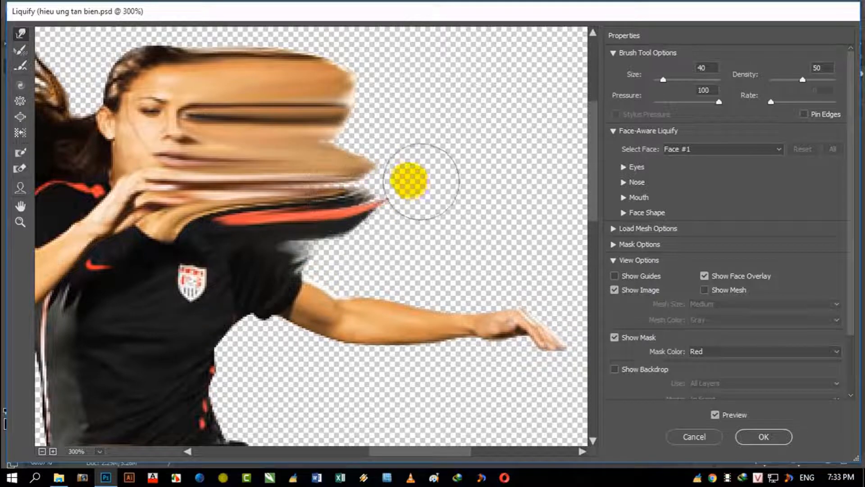
mouse_move(303, 272)
mouse_down()
mouse_move(420, 249)
mouse_move(401, 232)
mouse_move(355, 269)
mouse_move(351, 284)
mouse_move(423, 260)
mouse_up()
mouse_move(368, 272)
mouse_down()
mouse_move(415, 251)
mouse_move(334, 249)
mouse_move(391, 237)
mouse_move(324, 239)
mouse_move(417, 235)
mouse_up()
mouse_move(389, 283)
mouse_down()
mouse_move(493, 257)
mouse_move(345, 258)
mouse_up()
mouse_move(299, 284)
mouse_down()
mouse_move(375, 272)
mouse_move(290, 299)
mouse_move(347, 277)
mouse_up()
mouse_move(284, 301)
mouse_down()
mouse_move(339, 280)
mouse_move(346, 284)
mouse_move(322, 301)
mouse_move(407, 278)
mouse_up()
Step: Stretch the outstretched hand, forearm and sleeve edge out to the right
drag(401, 310, 479, 313)
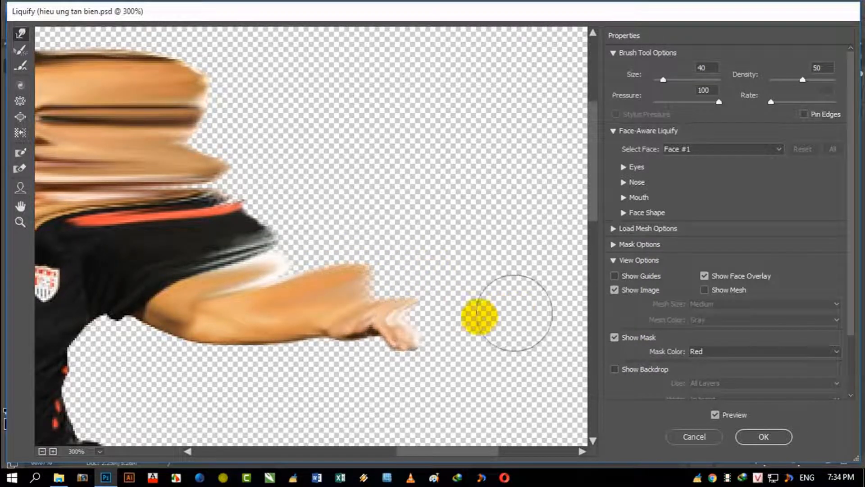
drag(425, 323, 481, 319)
drag(433, 332, 480, 303)
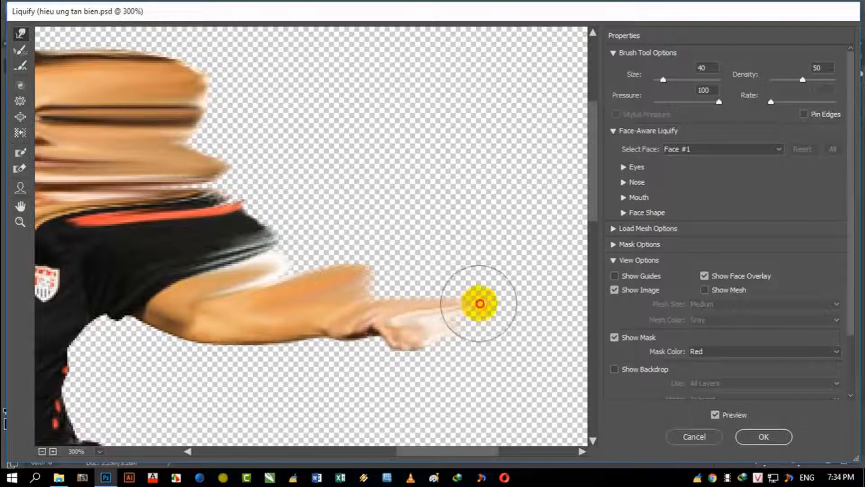
drag(341, 294, 458, 269)
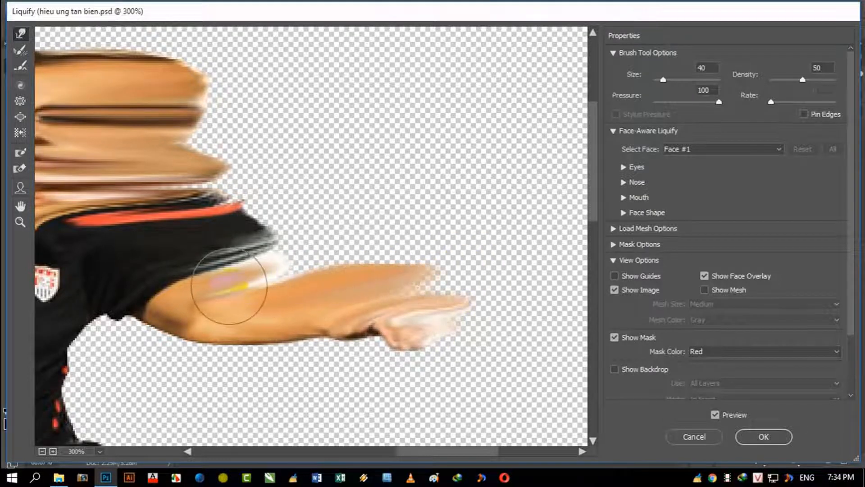
drag(229, 286, 377, 260)
mouse_move(223, 260)
mouse_down()
mouse_move(251, 218)
mouse_move(293, 200)
mouse_up()
Step: Lengthen the face smears and drag the raised hand and collar area further to the right
drag(190, 241, 295, 278)
drag(271, 228, 364, 217)
drag(203, 204, 392, 204)
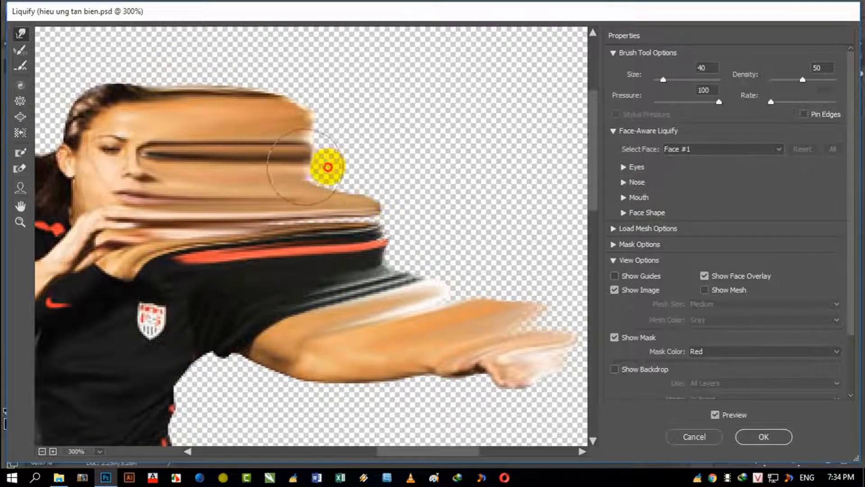
drag(328, 167, 386, 168)
drag(297, 117, 359, 119)
drag(305, 164, 371, 170)
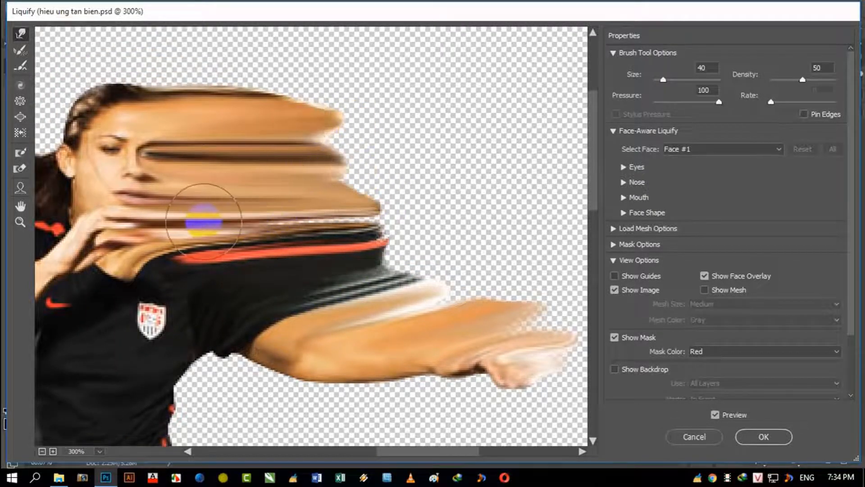
drag(236, 221, 322, 221)
drag(213, 220, 405, 227)
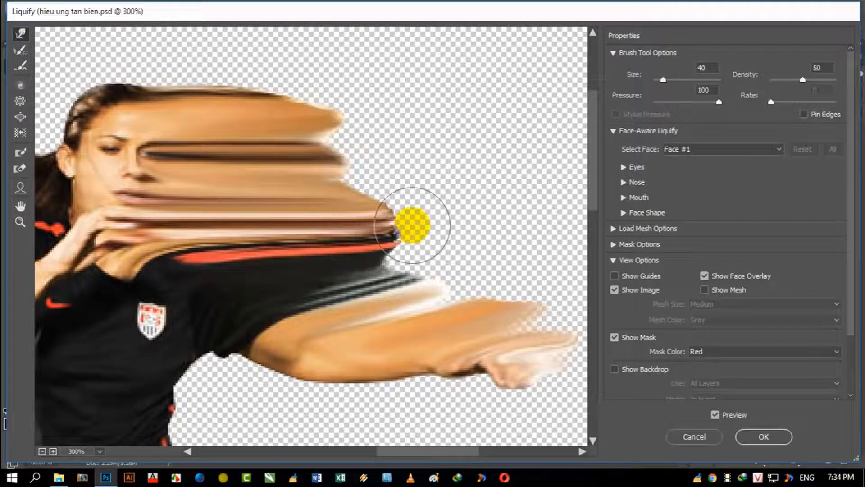
Step: Stretch the fingertips to the right and pull the underside of the outstretched arm down and outward
drag(383, 304, 296, 189)
drag(443, 268, 508, 267)
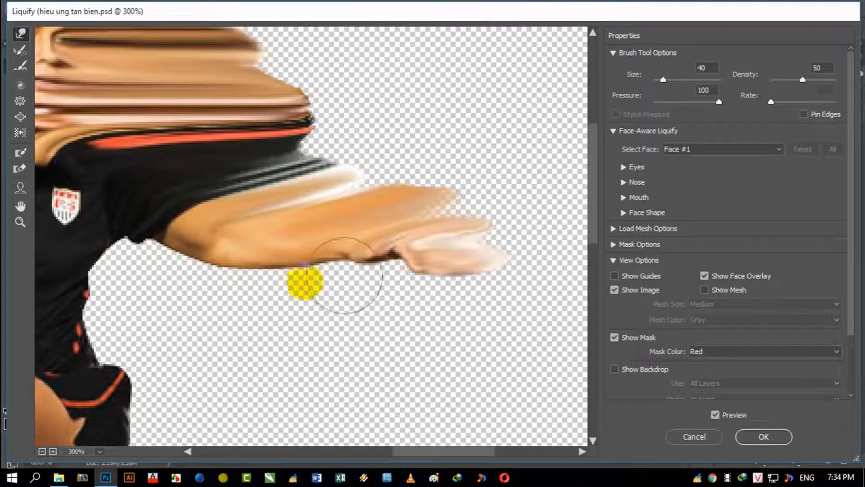
drag(241, 344, 307, 280)
mouse_move(250, 203)
mouse_down()
mouse_move(338, 250)
mouse_move(299, 263)
mouse_up()
mouse_move(320, 207)
mouse_down()
mouse_move(410, 249)
mouse_move(400, 232)
mouse_move(518, 250)
mouse_move(493, 257)
mouse_up()
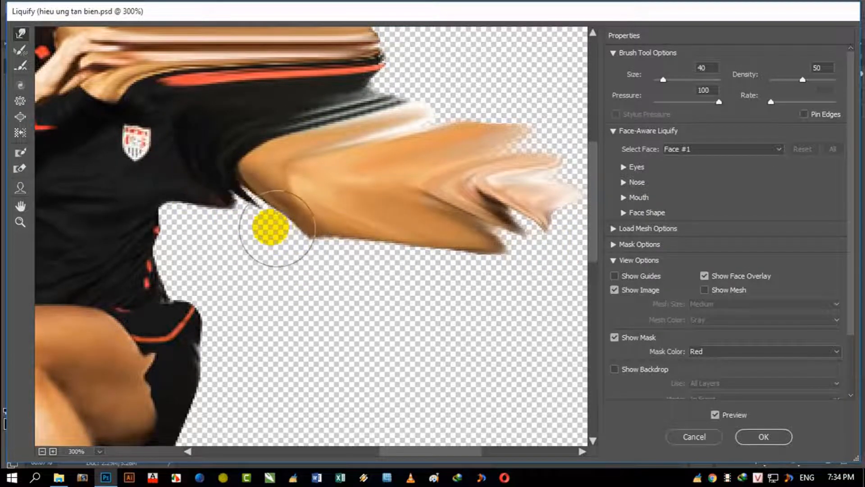
Step: Smear the side of the shirt and the waistband of the shorts out to the right below the arm
drag(179, 222, 240, 237)
drag(142, 249, 260, 276)
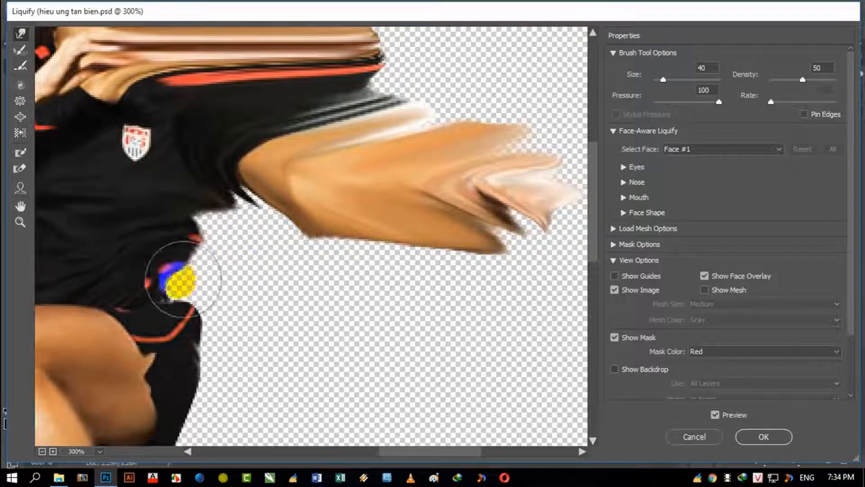
drag(178, 282, 320, 308)
drag(188, 313, 315, 333)
drag(162, 280, 303, 305)
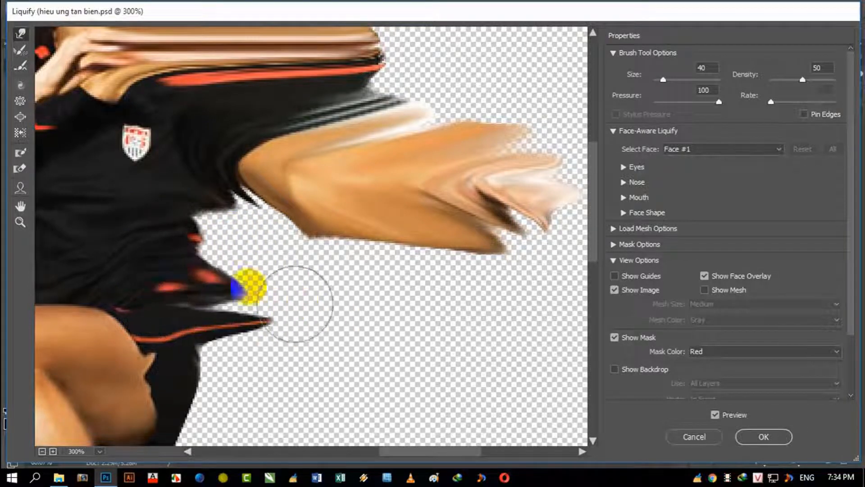
drag(174, 265, 309, 286)
drag(171, 232, 327, 273)
Step: Fill the armpit gap by warping the shirt outward, and extend the shirt hem and shorts waistband further right
drag(182, 196, 300, 248)
drag(199, 169, 283, 235)
mouse_move(235, 198)
mouse_down()
mouse_move(317, 250)
mouse_move(349, 241)
mouse_move(299, 242)
mouse_move(334, 239)
mouse_up()
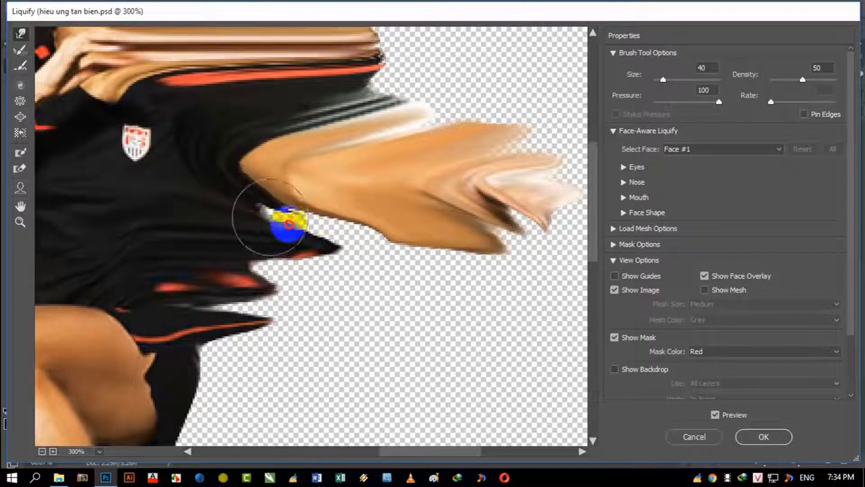
mouse_move(289, 224)
mouse_down()
mouse_move(240, 197)
mouse_move(335, 234)
mouse_move(174, 190)
mouse_move(299, 218)
mouse_move(387, 257)
mouse_move(270, 285)
mouse_move(264, 251)
mouse_move(332, 262)
mouse_move(275, 274)
mouse_move(321, 251)
mouse_move(412, 258)
mouse_move(213, 314)
mouse_move(280, 319)
mouse_move(269, 303)
mouse_move(352, 305)
mouse_move(260, 314)
mouse_move(401, 327)
mouse_up()
drag(188, 315, 384, 348)
Step: Pull the back of the shorts out to the right beneath the orange trim
key(space)
drag(301, 307, 282, 227)
drag(144, 266, 226, 253)
drag(176, 235, 329, 244)
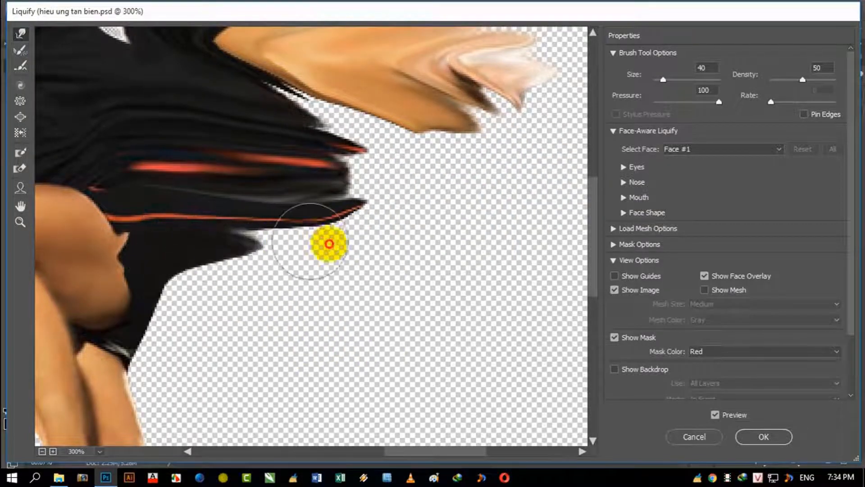
drag(228, 231, 337, 249)
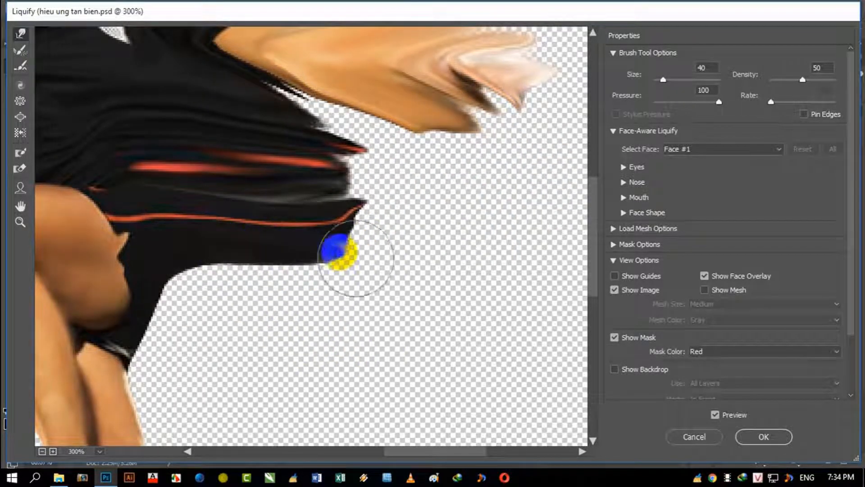
Step: Widen the lower back edge of the shorts with repeated warp strokes out to the right
drag(176, 277, 230, 288)
drag(163, 298, 214, 323)
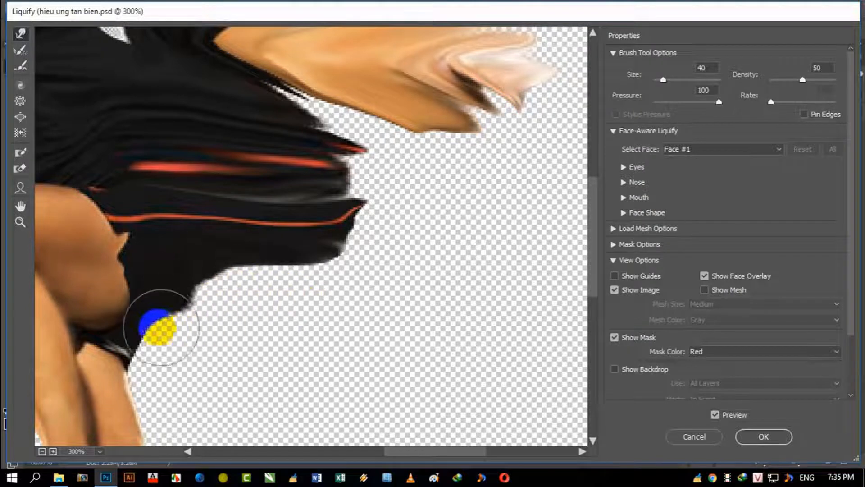
drag(161, 328, 236, 340)
drag(150, 352, 222, 355)
drag(142, 369, 234, 372)
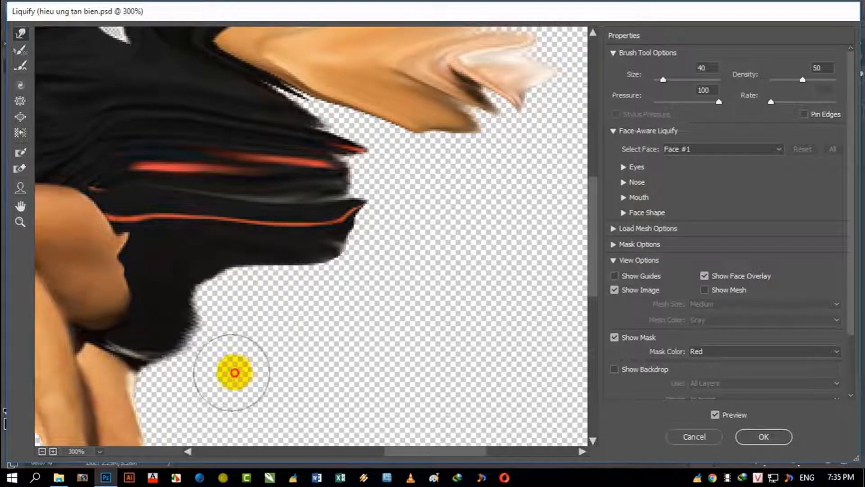
mouse_move(193, 309)
mouse_down()
mouse_move(185, 282)
mouse_move(339, 287)
mouse_up()
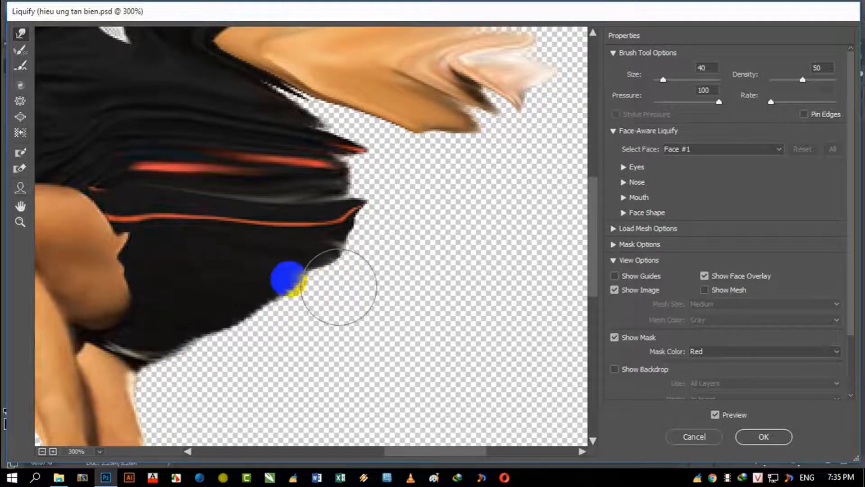
drag(246, 284, 344, 309)
drag(243, 312, 313, 305)
Step: Smear the bottom hem of the shorts and the top of the thigh below it out to the right
drag(245, 347, 292, 201)
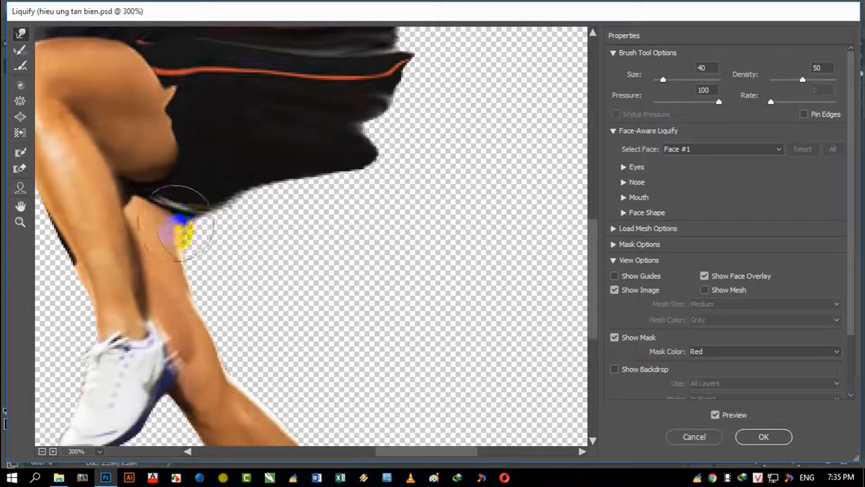
mouse_move(184, 232)
mouse_down()
mouse_move(322, 230)
mouse_move(329, 209)
mouse_move(355, 212)
mouse_up()
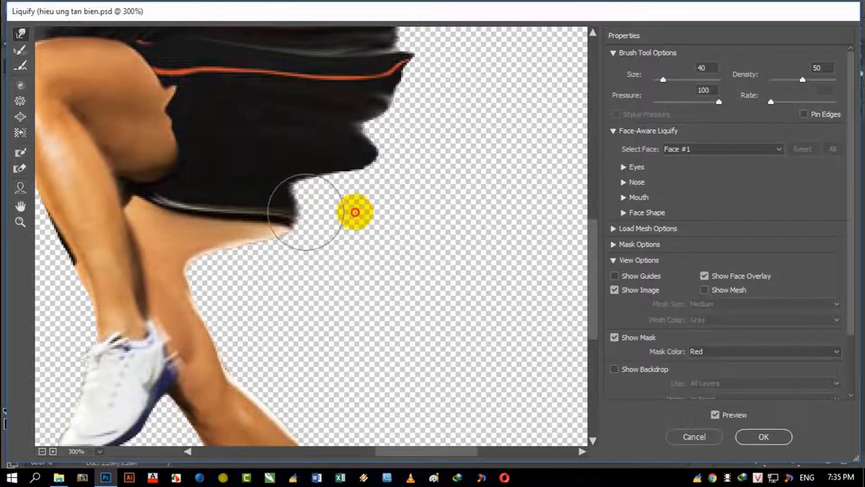
mouse_move(307, 188)
mouse_down()
mouse_move(463, 191)
mouse_move(311, 191)
mouse_move(378, 207)
mouse_up()
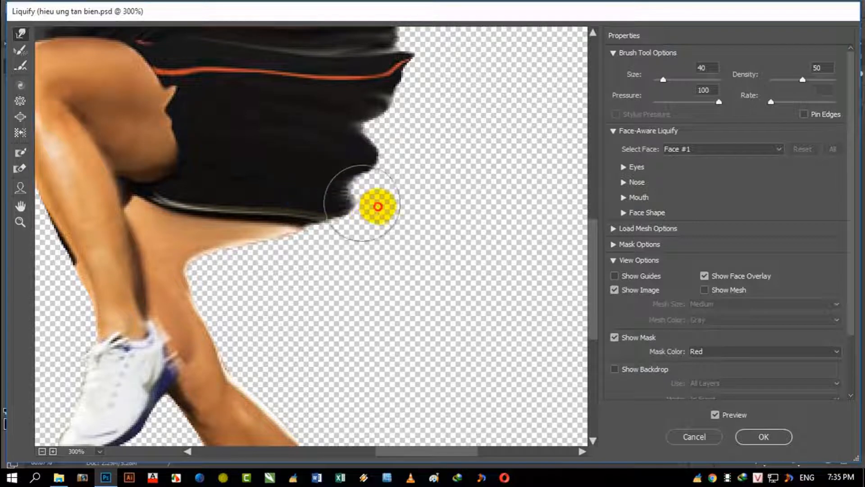
Step: Pull the back of the rear thigh outward below the shorts with repeated horizontal warp strokes
drag(190, 266, 288, 286)
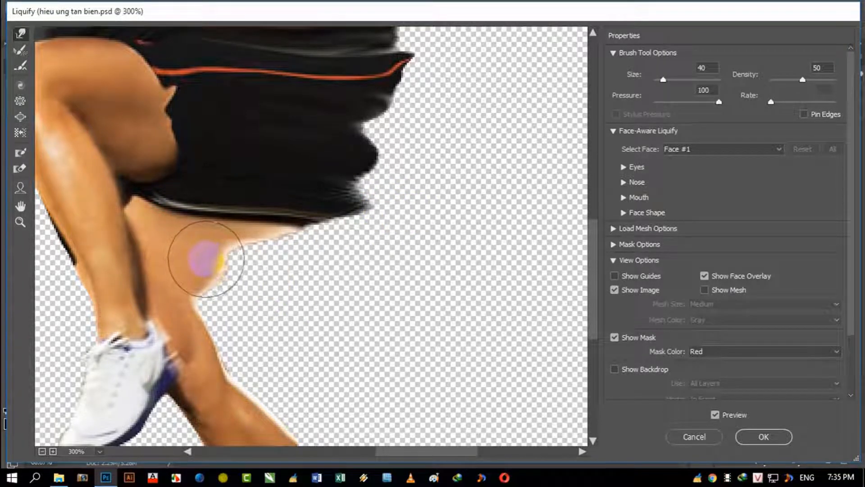
mouse_move(214, 259)
mouse_down()
mouse_move(321, 270)
mouse_move(248, 269)
mouse_up()
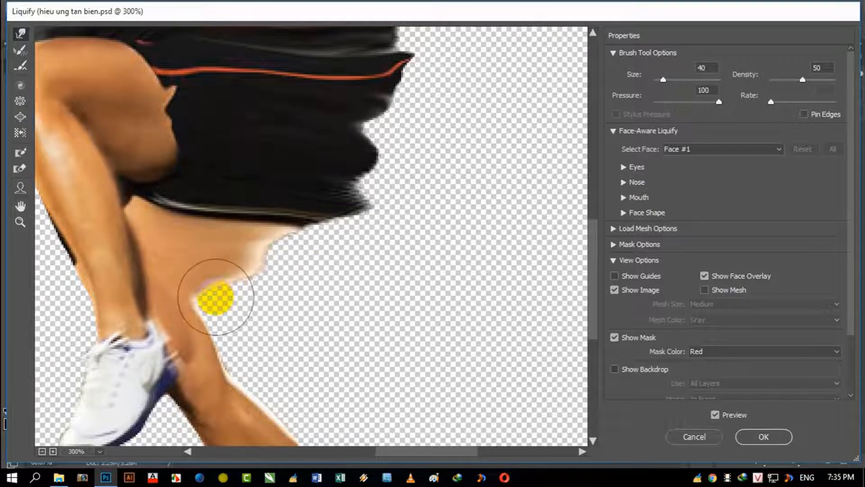
mouse_move(211, 302)
mouse_down()
mouse_move(260, 313)
mouse_move(317, 301)
mouse_move(257, 222)
mouse_move(232, 226)
mouse_move(245, 174)
mouse_move(315, 174)
mouse_move(362, 155)
mouse_up()
drag(261, 125, 392, 129)
drag(275, 146, 420, 148)
drag(267, 112, 439, 121)
mouse_move(282, 197)
mouse_down()
mouse_move(328, 183)
mouse_move(475, 205)
mouse_move(504, 199)
mouse_up()
Step: Smear the knee, calf and upper heel of the rear leg out to the right in horizontal streaks
drag(374, 255, 344, 197)
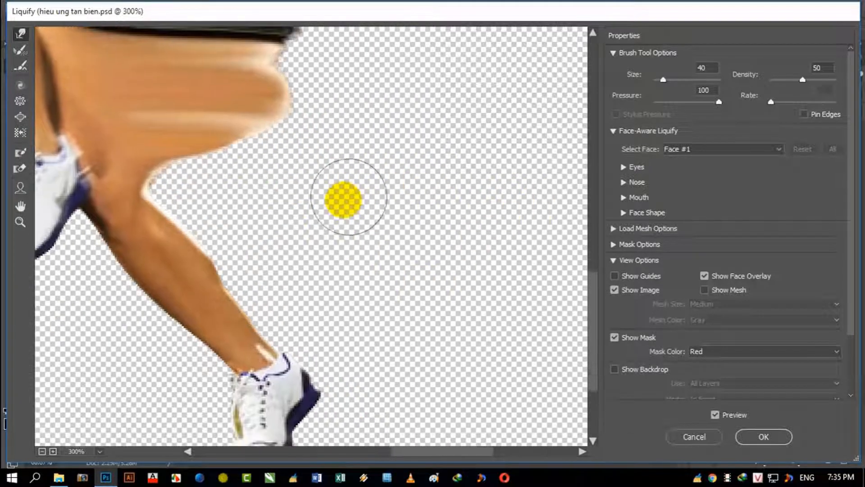
mouse_move(194, 222)
mouse_down()
mouse_move(253, 228)
mouse_move(202, 190)
mouse_move(251, 198)
mouse_move(253, 207)
mouse_up()
mouse_move(180, 151)
mouse_down()
mouse_move(216, 167)
mouse_move(179, 194)
mouse_move(245, 232)
mouse_up()
mouse_move(213, 271)
mouse_down()
mouse_move(288, 269)
mouse_move(264, 332)
mouse_move(310, 361)
mouse_move(459, 347)
mouse_up()
mouse_move(244, 306)
mouse_down()
mouse_move(270, 287)
mouse_move(265, 254)
mouse_move(292, 224)
mouse_up()
drag(403, 230, 430, 297)
drag(352, 354, 428, 353)
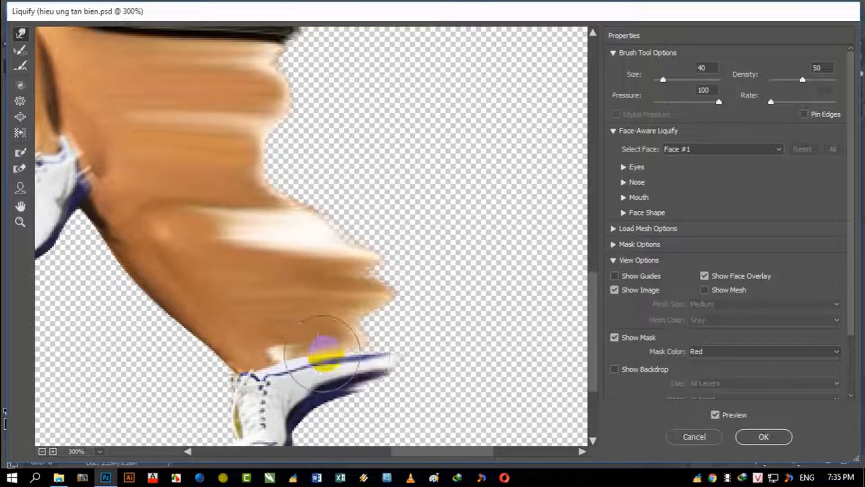
Step: Stretch the rear shoe's collar, heel and sole out to the right
drag(326, 357, 470, 353)
key(space)
drag(469, 354, 410, 230)
drag(256, 316, 339, 326)
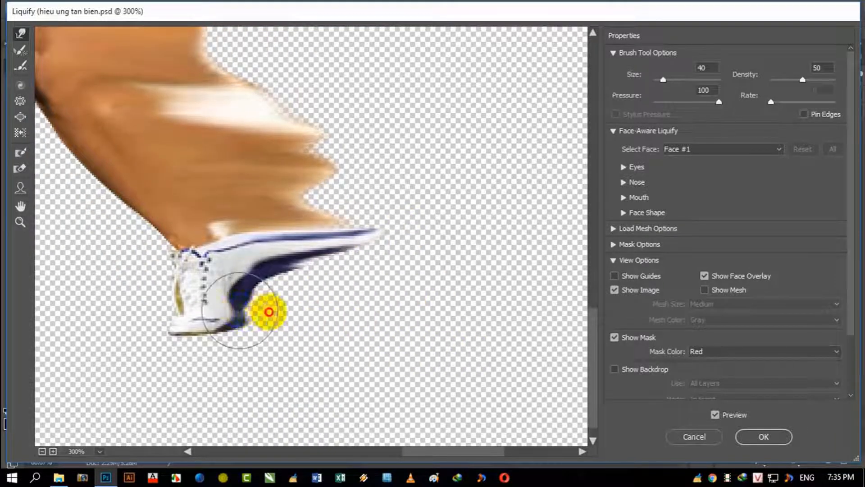
mouse_move(268, 310)
mouse_down()
mouse_move(299, 289)
mouse_move(380, 286)
mouse_move(418, 305)
mouse_move(408, 257)
mouse_move(347, 216)
mouse_move(413, 205)
mouse_move(378, 208)
mouse_move(338, 286)
mouse_move(429, 305)
mouse_up()
Step: Fill the dents in the smeared thigh edge by warping the skin streaks further right below the shorts
key(space)
drag(260, 129, 272, 289)
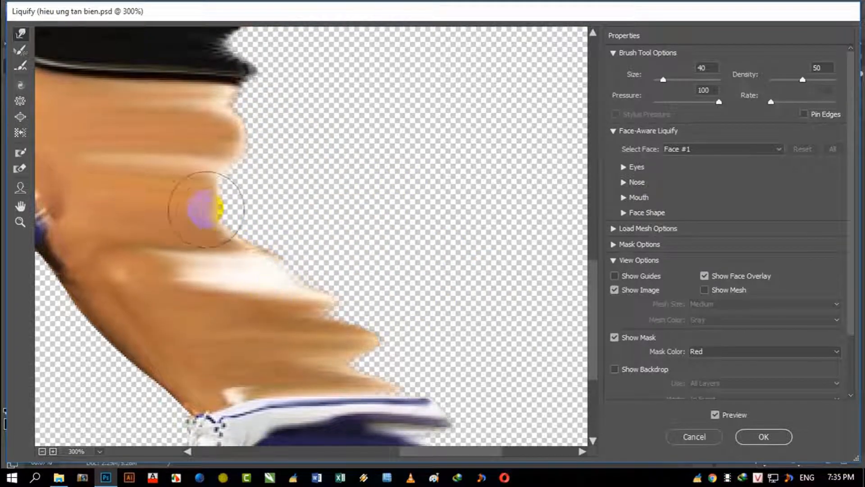
drag(183, 187, 320, 181)
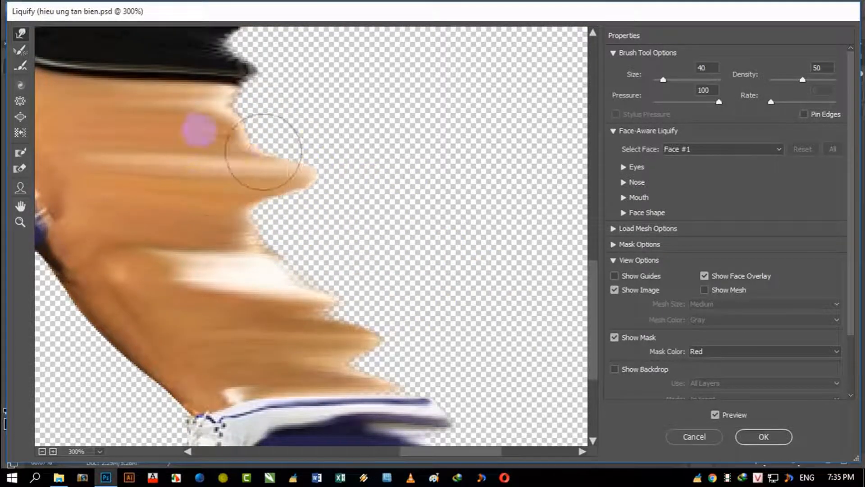
drag(217, 97, 320, 108)
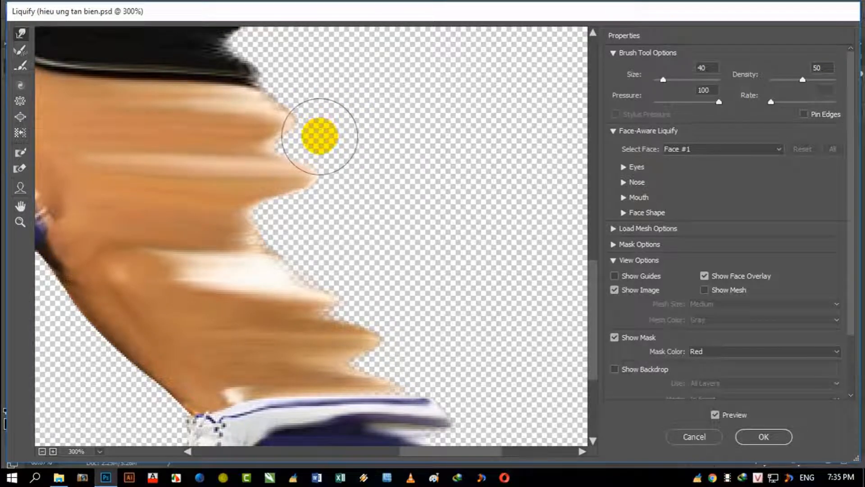
Step: Enlarge the warp brush to size 100 and extend the shirt hem, shorts and upper thigh streaks further right
alt+click(319, 136)
alt+click(322, 140)
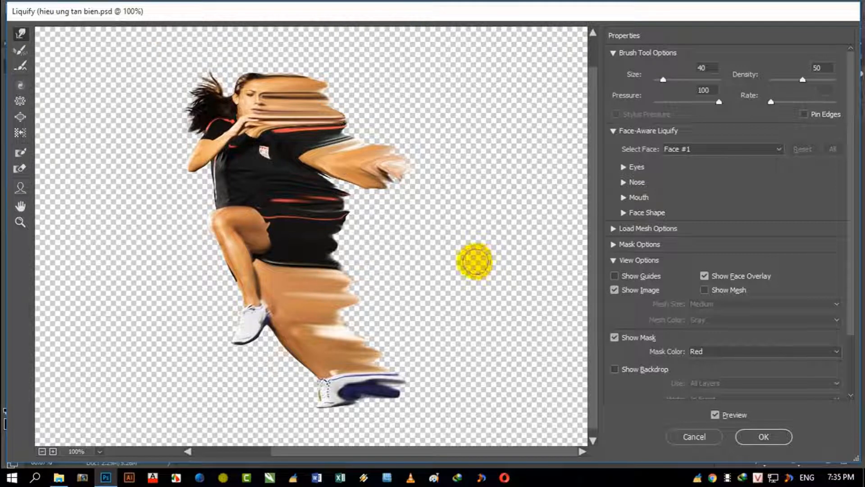
drag(317, 208, 410, 234)
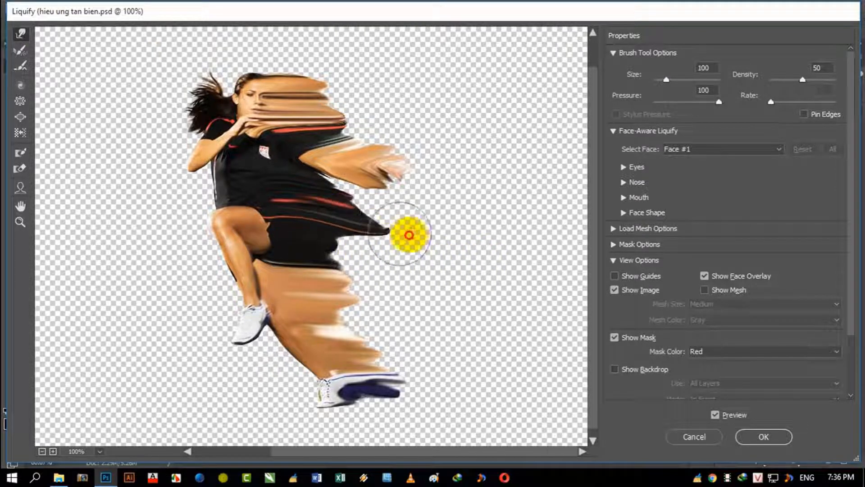
drag(315, 195, 414, 197)
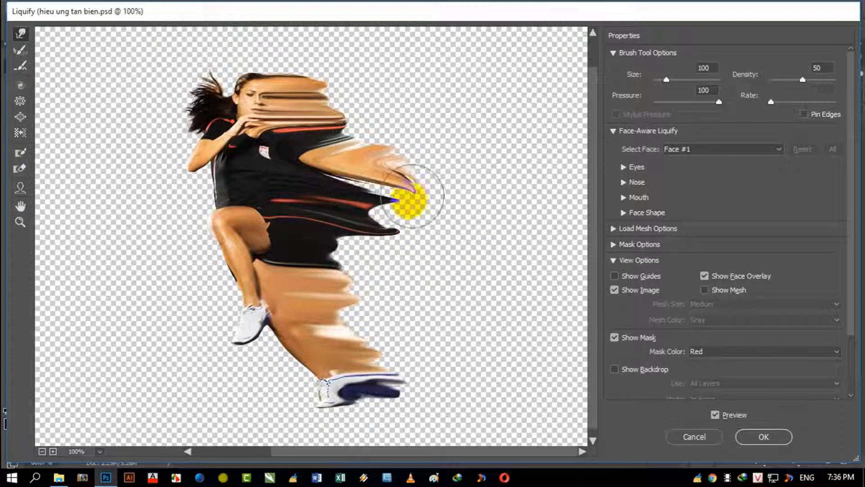
drag(353, 218, 395, 223)
drag(310, 248, 400, 253)
drag(318, 268, 416, 274)
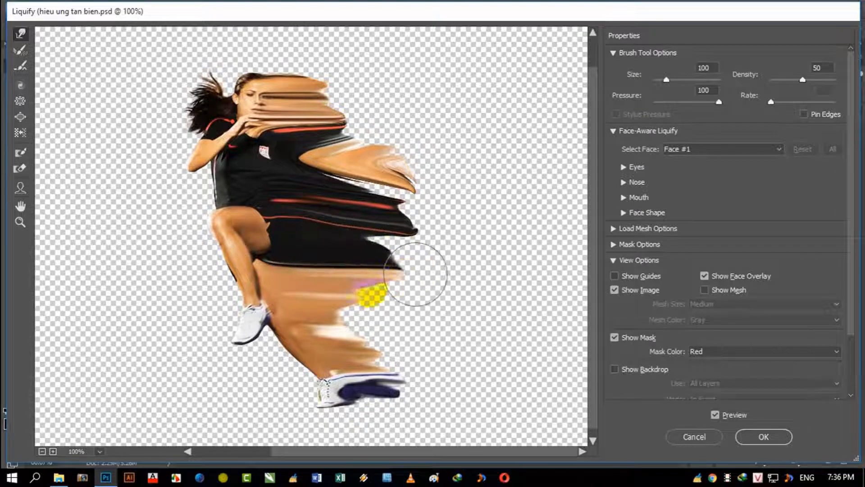
Step: Lengthen the rear leg and shoe streaks to the right with the size 100 brush, and even out the shorts' lower edge
drag(332, 302, 426, 307)
mouse_move(335, 325)
mouse_down()
mouse_move(396, 329)
mouse_move(448, 350)
mouse_up()
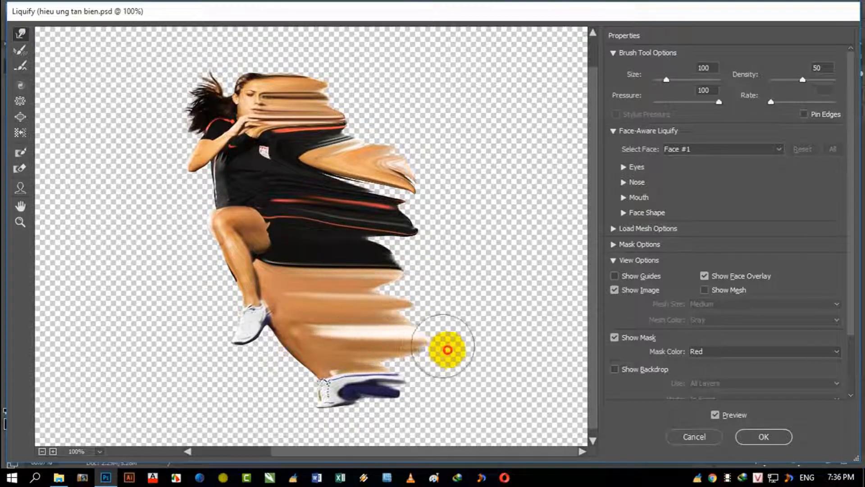
drag(396, 367, 470, 373)
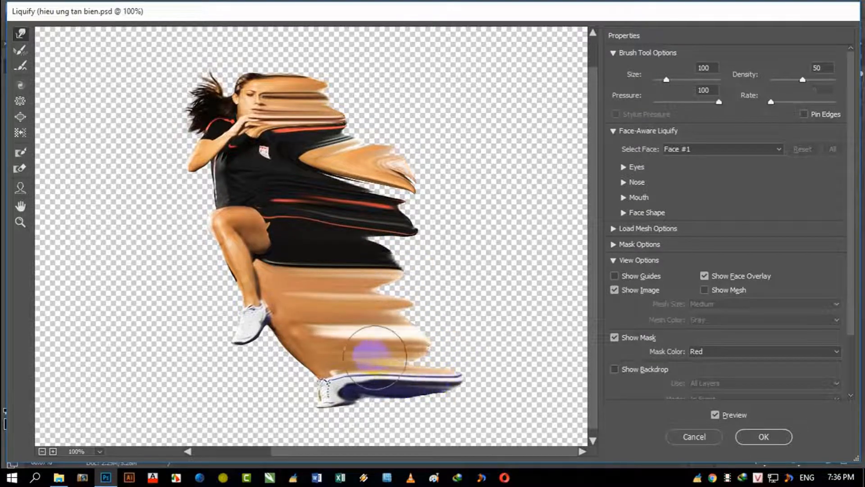
drag(365, 357, 468, 355)
drag(386, 311, 444, 311)
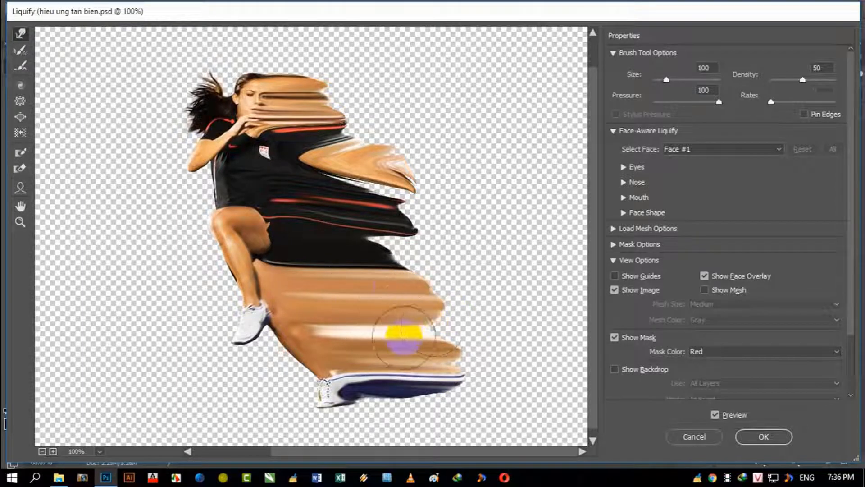
drag(402, 336, 448, 339)
drag(351, 257, 420, 249)
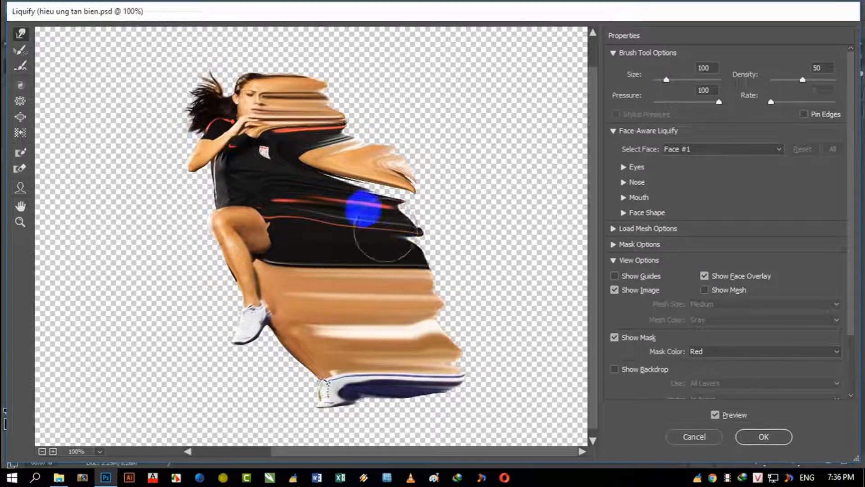
Step: Stretch the sleeve stripe and the face streaks further right to widen the smear of the upper body
mouse_move(339, 138)
mouse_down()
mouse_move(420, 129)
mouse_move(420, 144)
mouse_up()
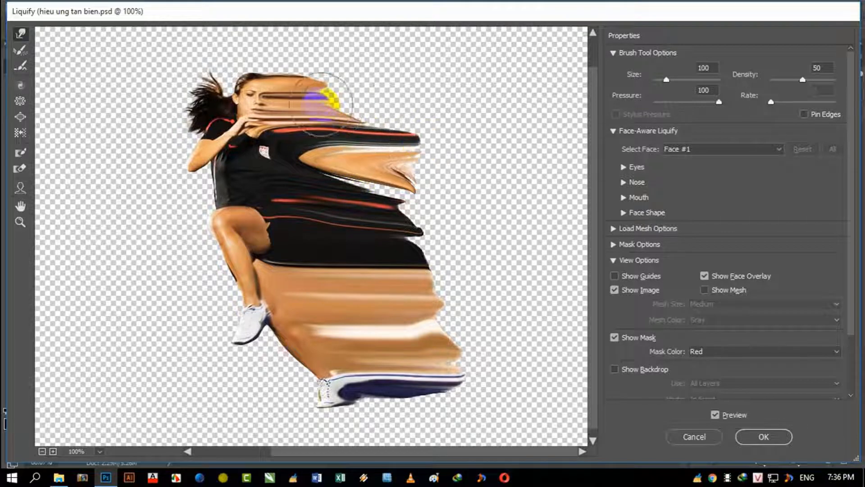
drag(324, 82, 416, 83)
drag(348, 101, 396, 101)
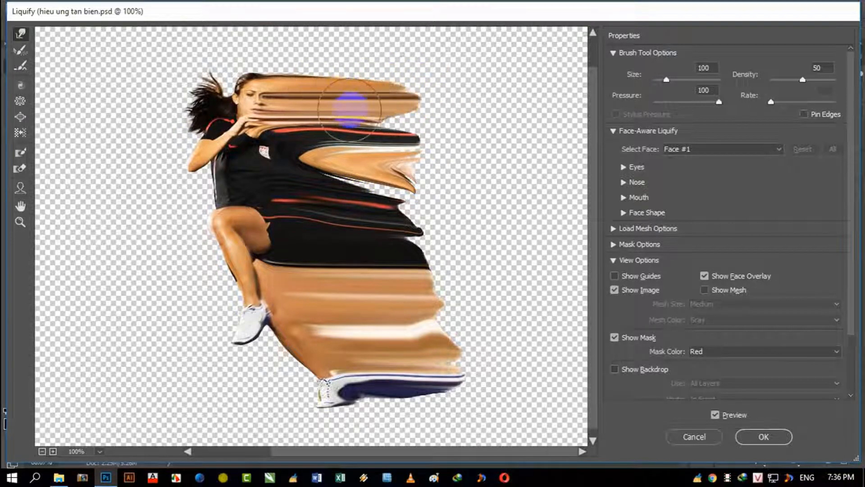
mouse_move(368, 129)
mouse_down()
mouse_move(367, 143)
mouse_move(382, 151)
mouse_up()
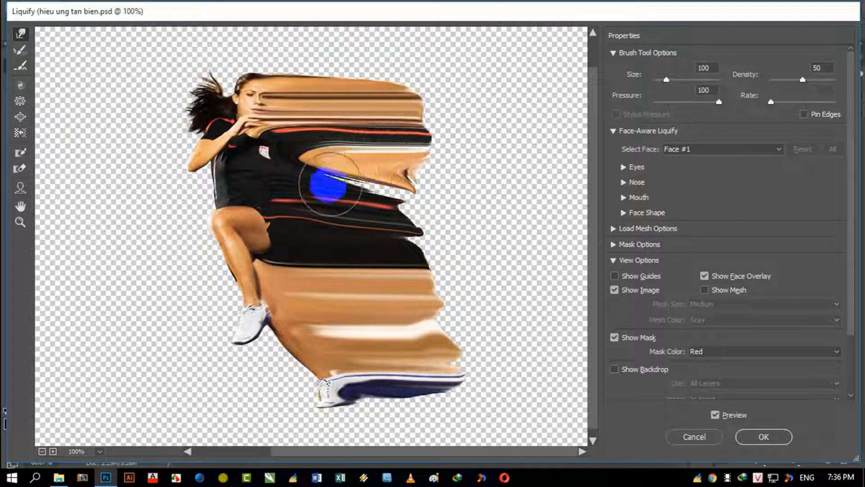
Step: Extend the arm, shirt and shorts streaks further right and apply the Liquify filter
mouse_move(330, 184)
mouse_down()
mouse_move(434, 180)
mouse_move(429, 190)
mouse_move(448, 236)
mouse_move(407, 219)
mouse_move(435, 283)
mouse_up()
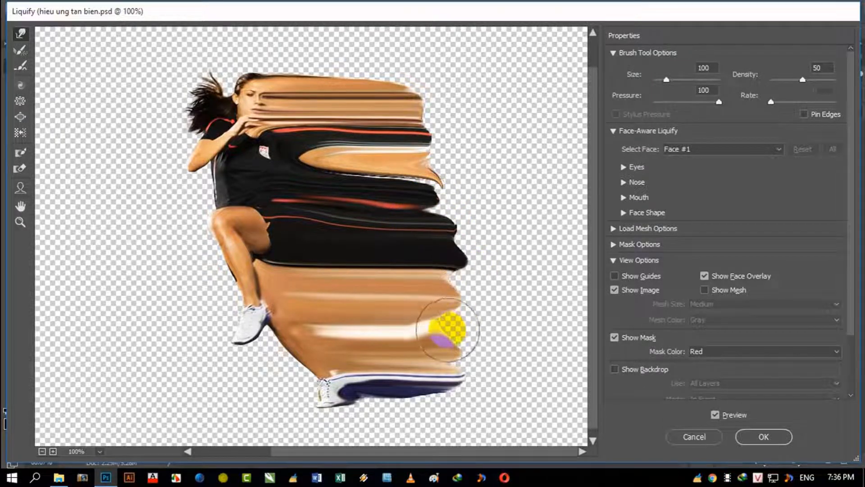
click(752, 434)
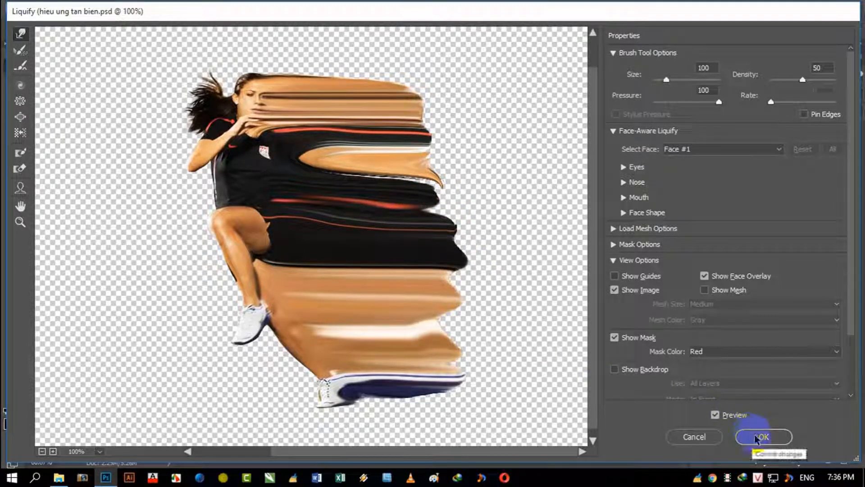
click(756, 436)
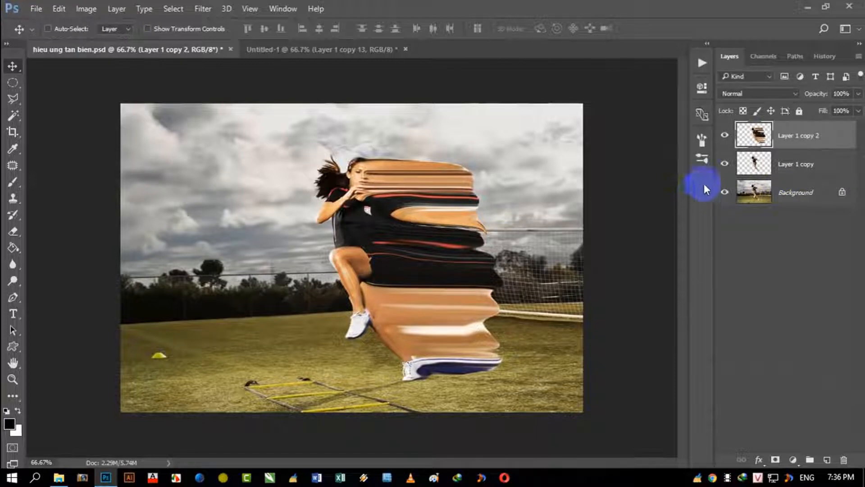
Step: Add a layer mask to Layer 1 copy 2 and invert it to black to hide the smeared figure
click(746, 169)
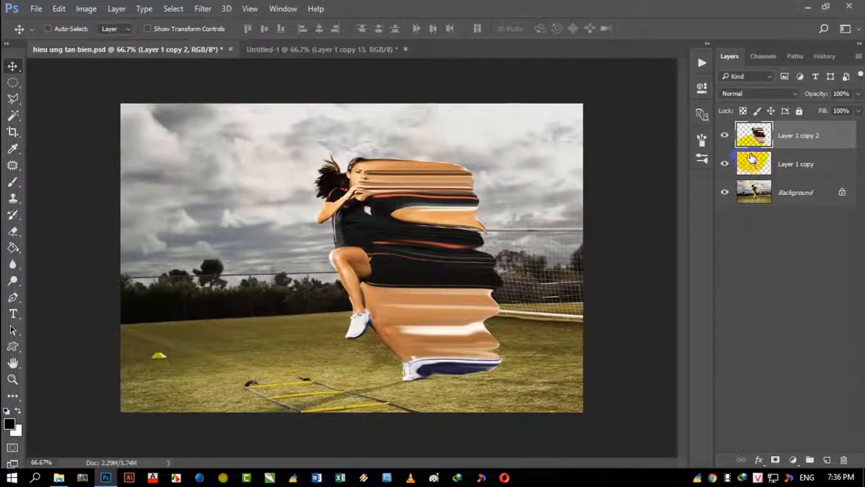
click(701, 150)
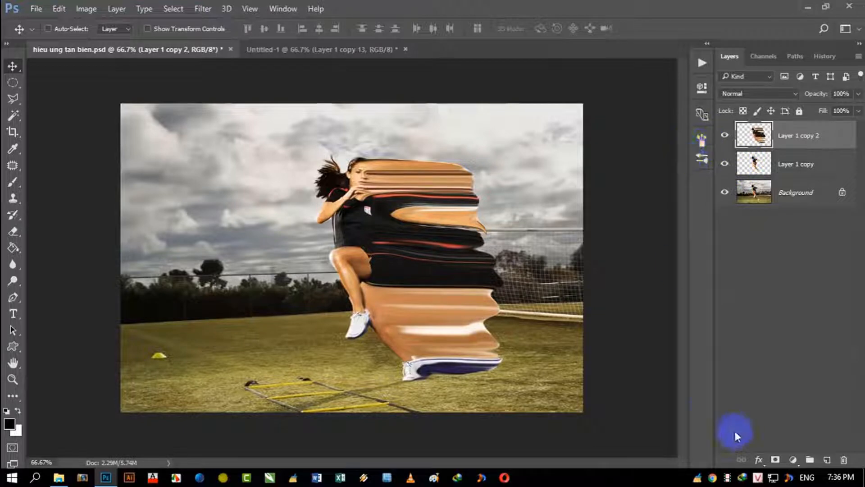
click(775, 459)
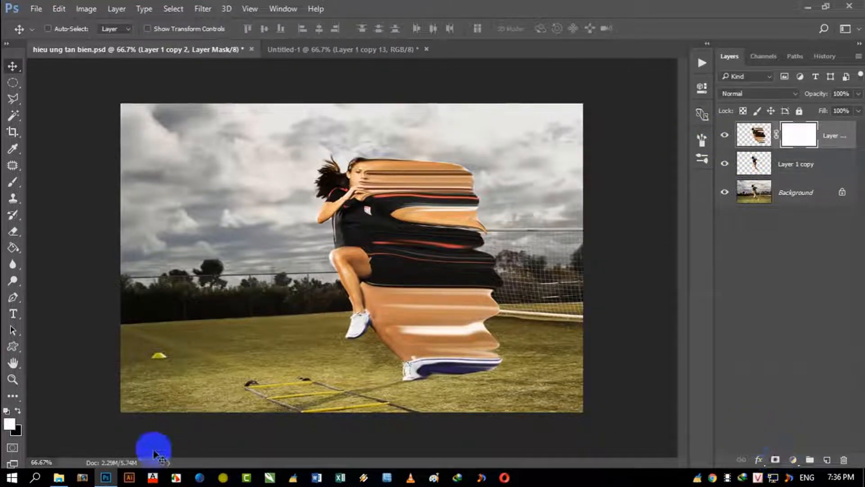
key(ctrl+i)
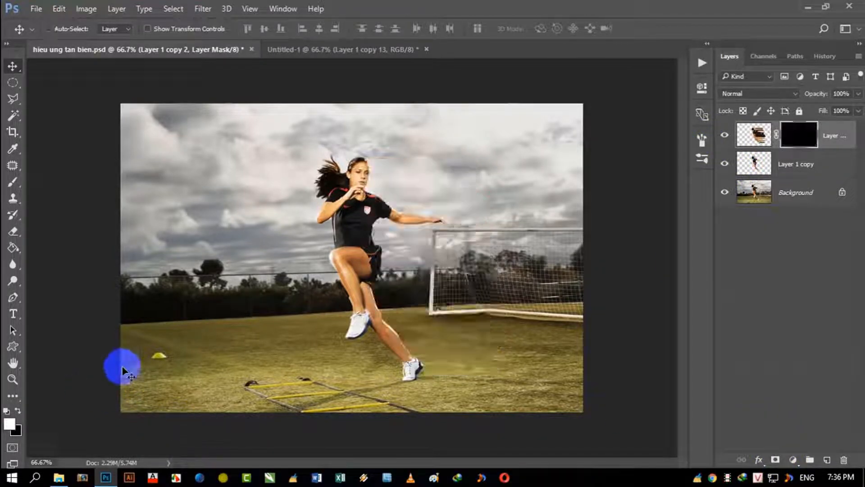
Step: Switch to the Untitled-1 document and load the bat shapes on Layer 1 copy 13 as a selection
click(440, 140)
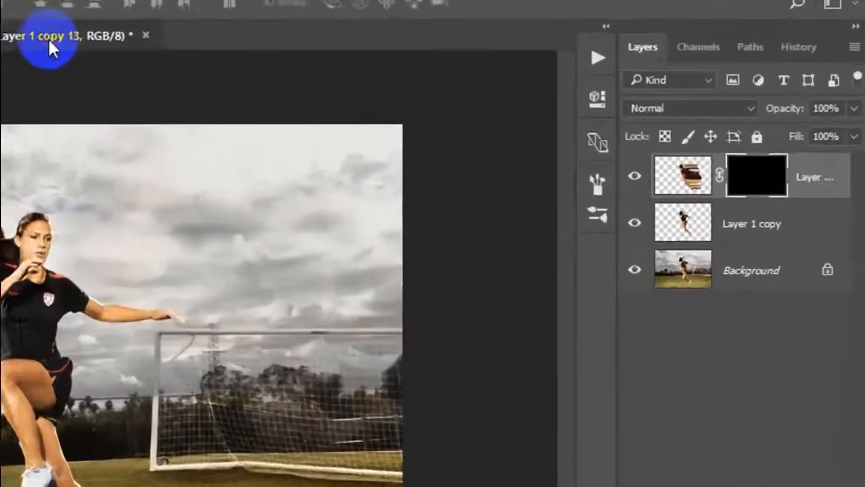
click(352, 50)
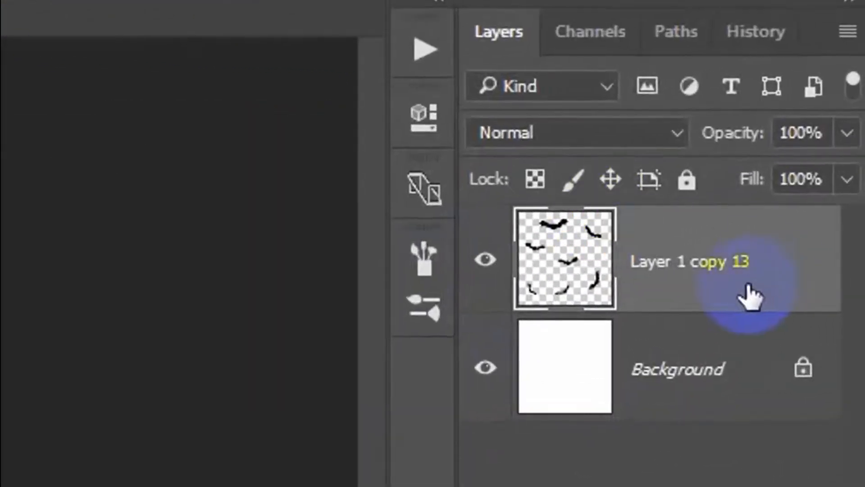
drag(667, 294, 577, 280)
ctrl+click(577, 278)
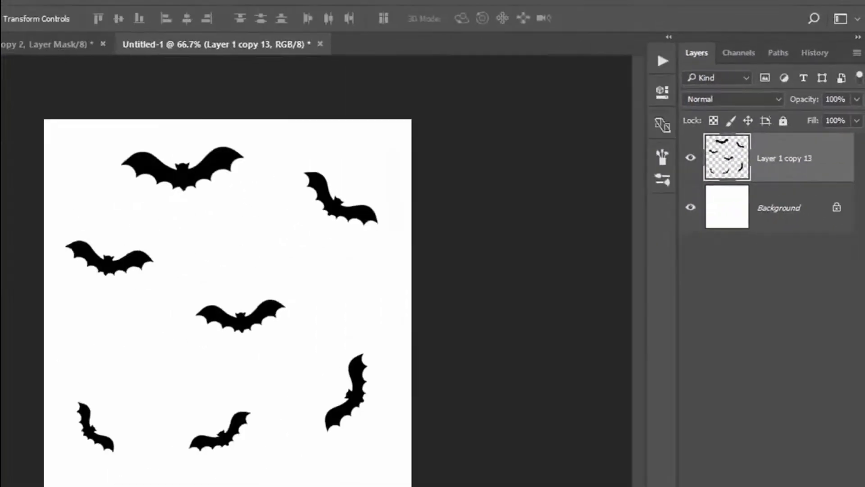
click(58, 9)
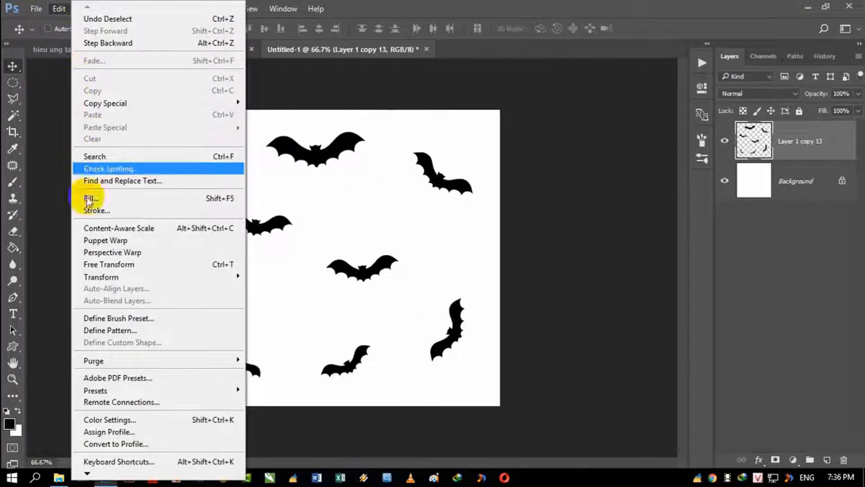
Step: Toggle the white Background layer's visibility off and on to examine the bat shapes
click(725, 181)
click(724, 182)
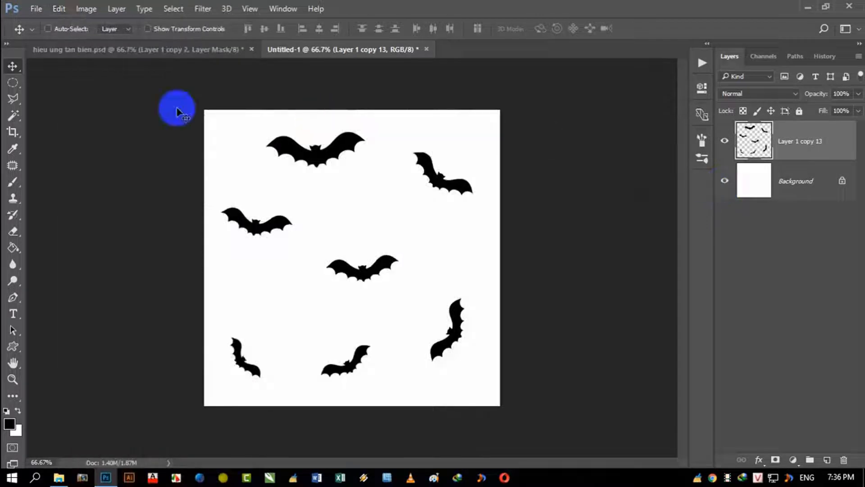
click(725, 183)
click(724, 182)
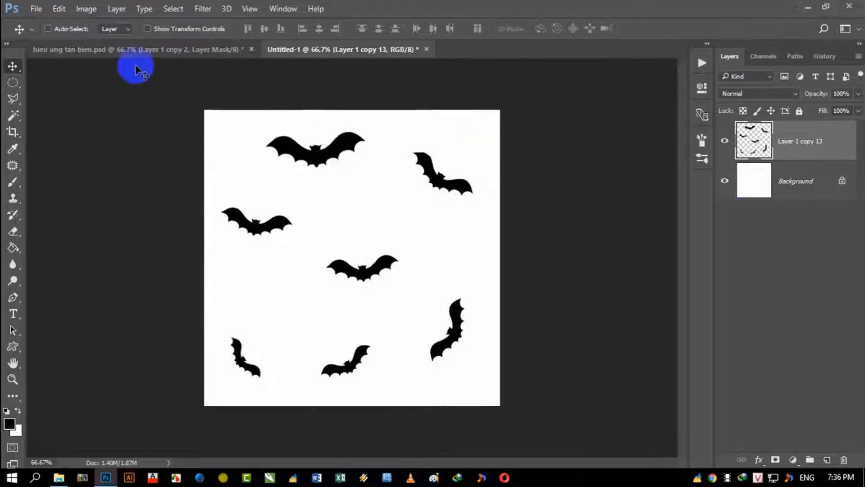
Step: Define the bat shapes as a new brush preset named "bat"
click(59, 8)
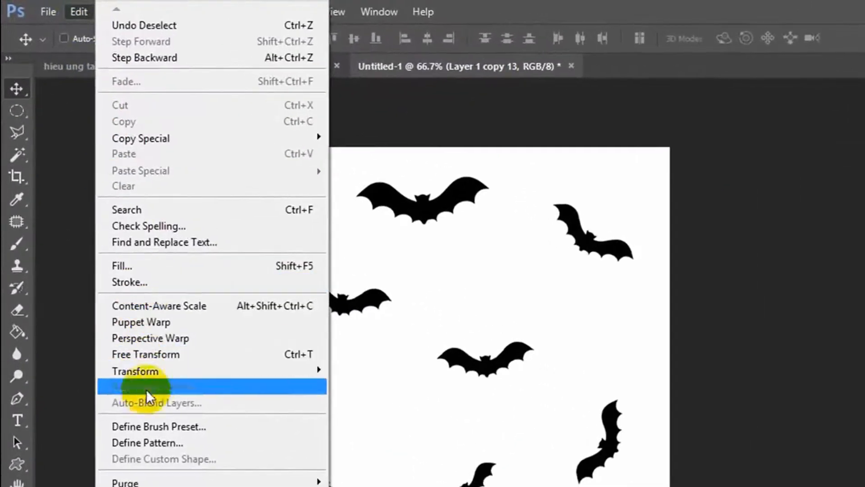
click(142, 426)
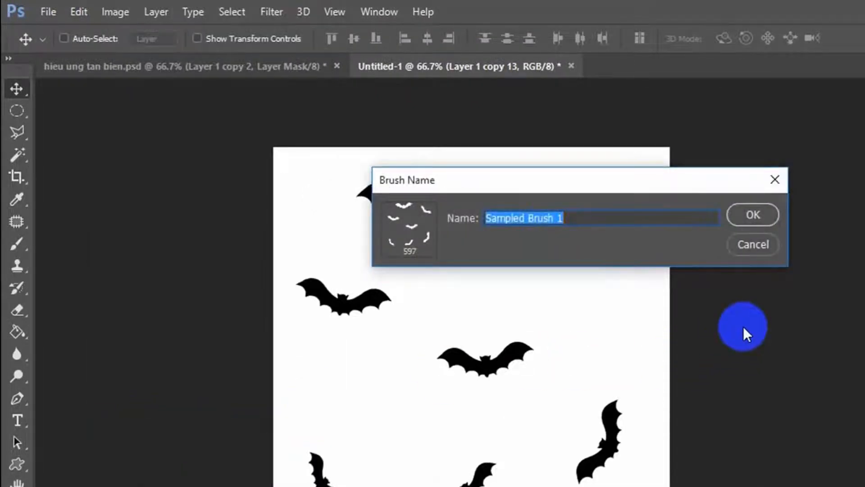
text(bat)
key(Return)
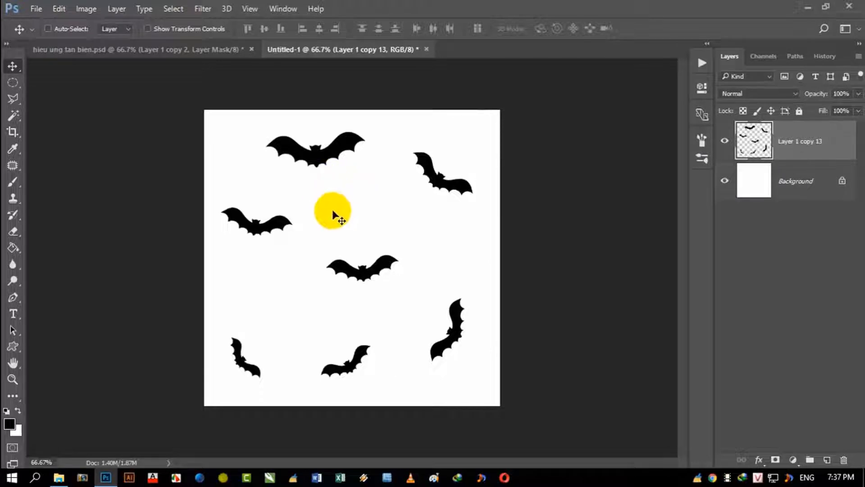
Step: Return to the hieu ung tan bien.psd document and select the Brush tool with the new bat tip at 200 px
click(161, 51)
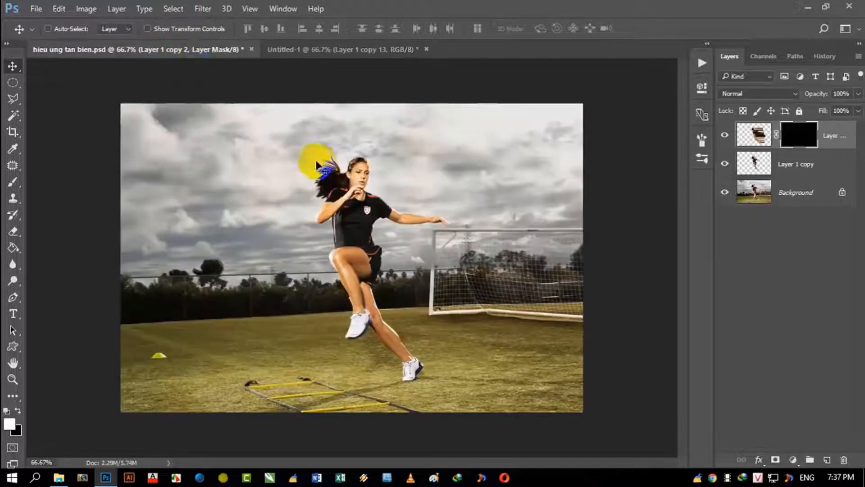
key(z)
click(409, 188)
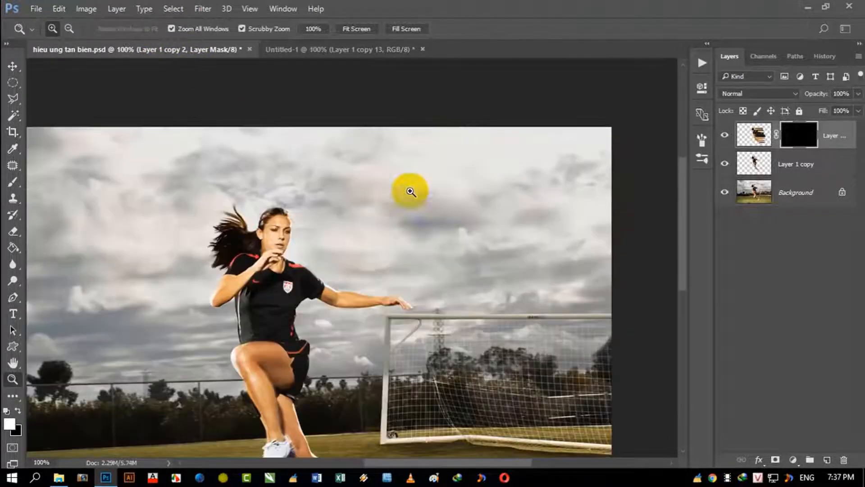
drag(353, 226, 419, 186)
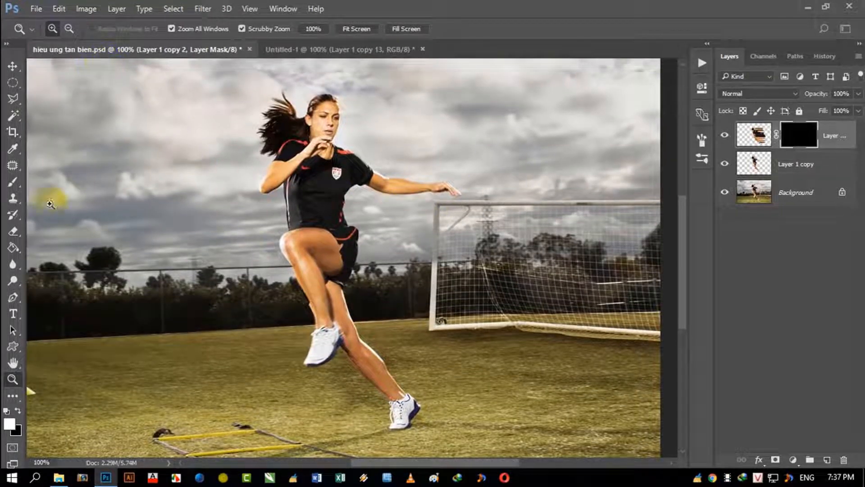
click(13, 184)
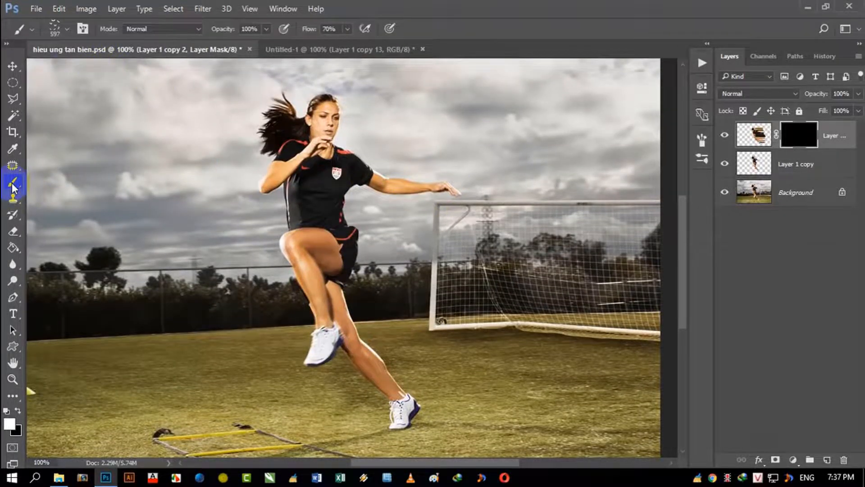
click(67, 29)
click(130, 211)
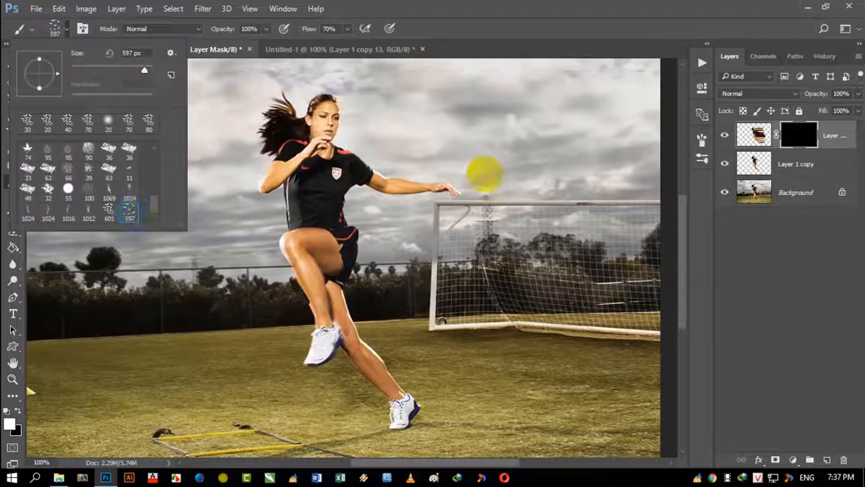
click(534, 246)
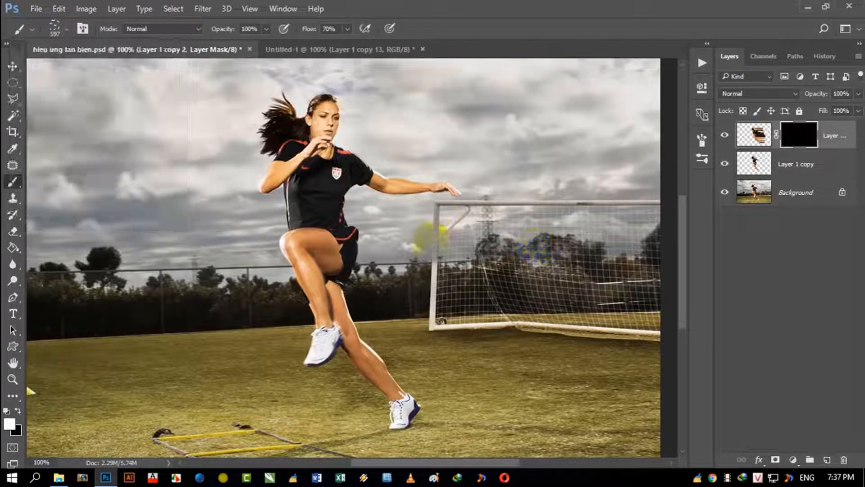
key(bracketleft)
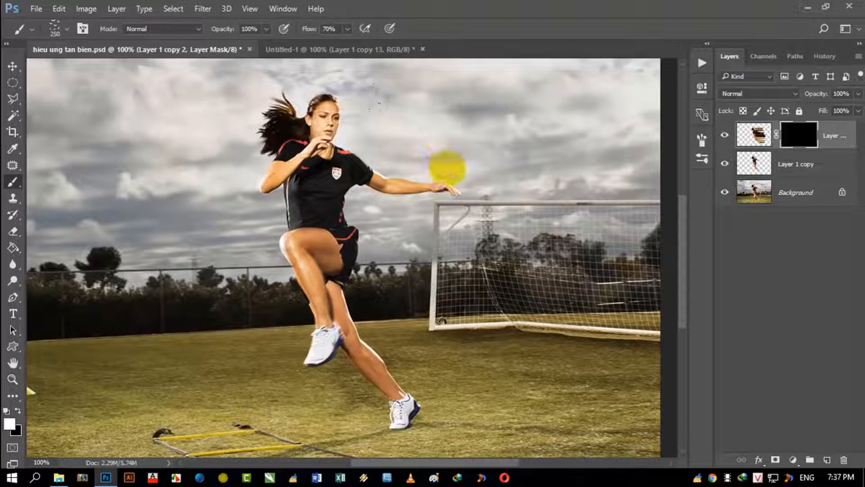
click(444, 183)
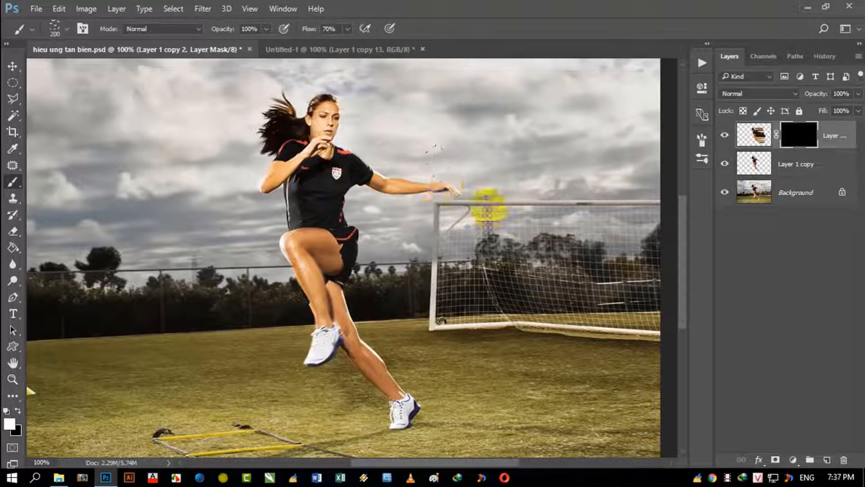
Step: Configure the brush's Shape Dynamics with Size Jitter 100%, Minimum Diameter 0%, Angle Jitter 69% and Roundness Jitter 5%
click(702, 140)
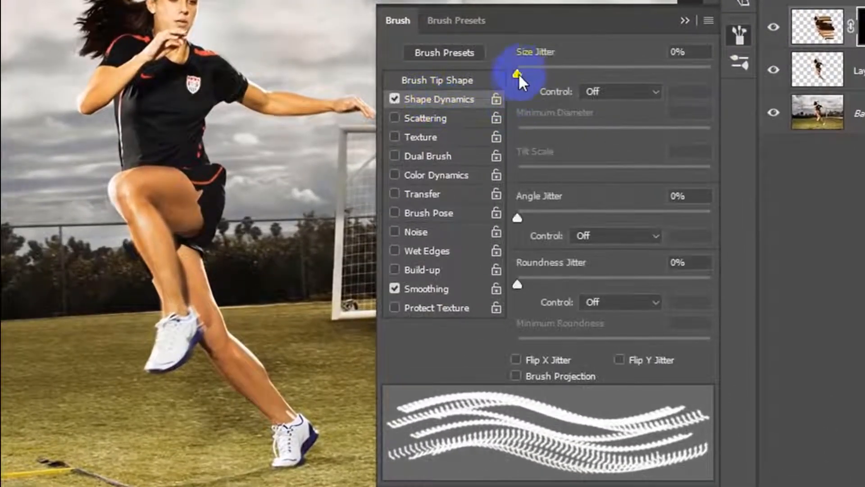
drag(518, 73, 726, 76)
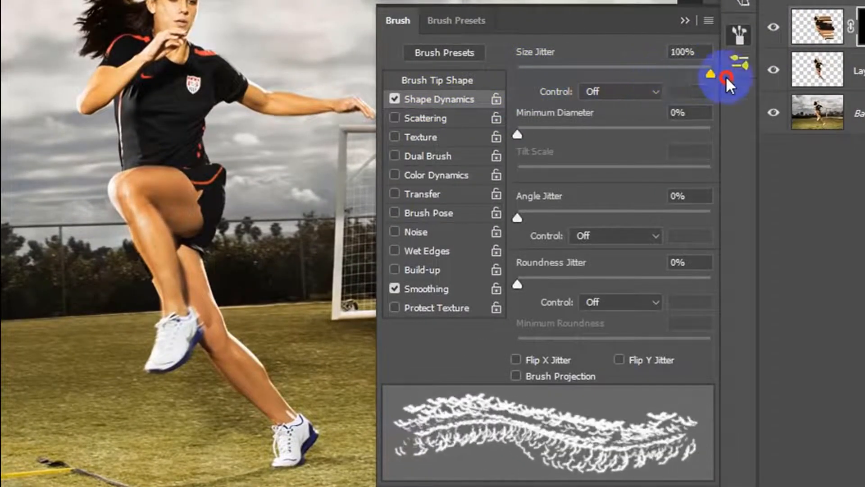
drag(518, 134, 591, 134)
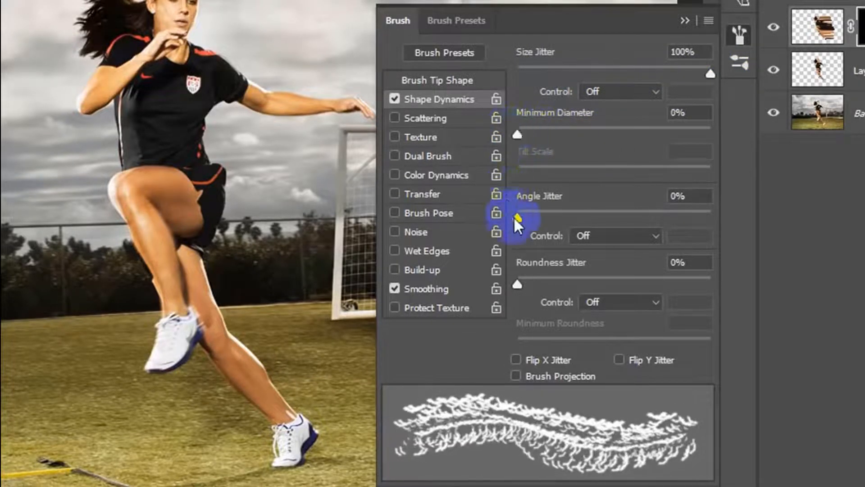
drag(518, 218, 573, 219)
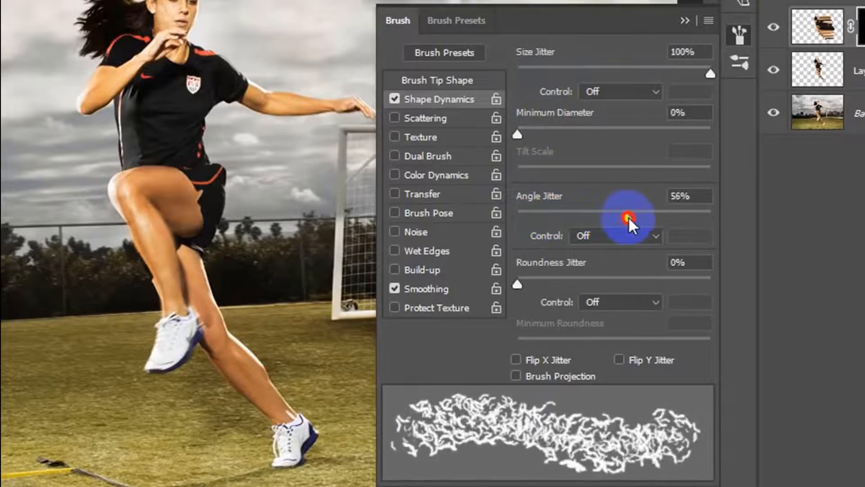
drag(648, 224, 648, 223)
mouse_move(516, 133)
mouse_down()
mouse_move(572, 134)
mouse_move(504, 134)
mouse_up()
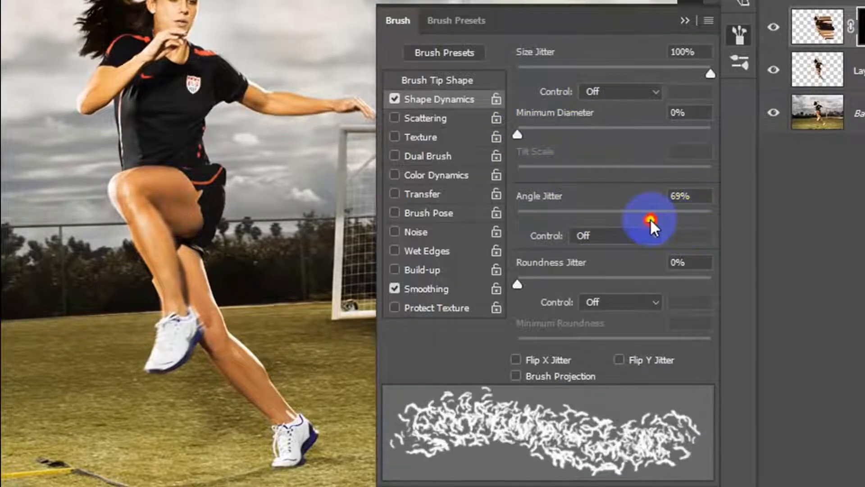
drag(518, 286, 580, 284)
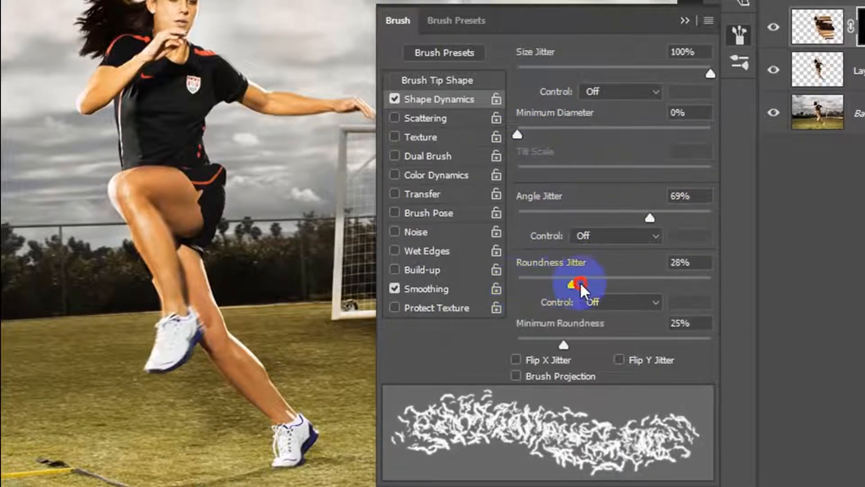
mouse_move(696, 283)
mouse_down()
mouse_move(636, 282)
mouse_move(651, 282)
mouse_up()
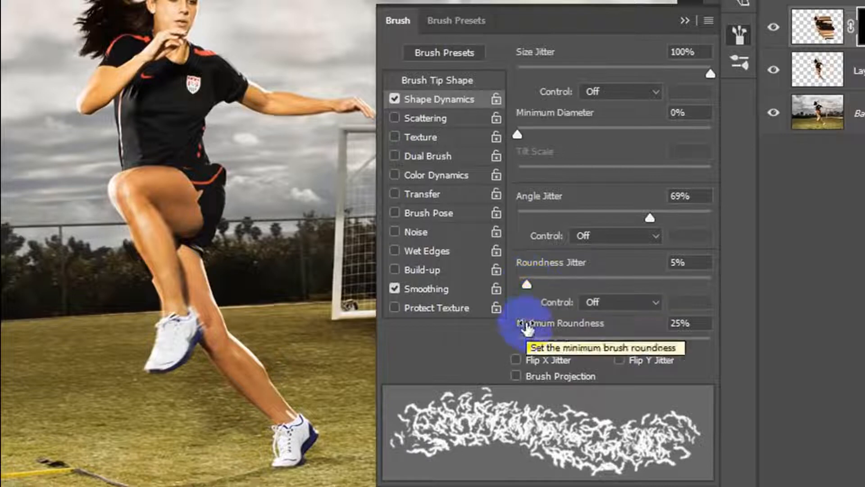
Step: Enable Scattering for the brush with Scatter 637%, Count 1 and Count Jitter 0%
click(429, 118)
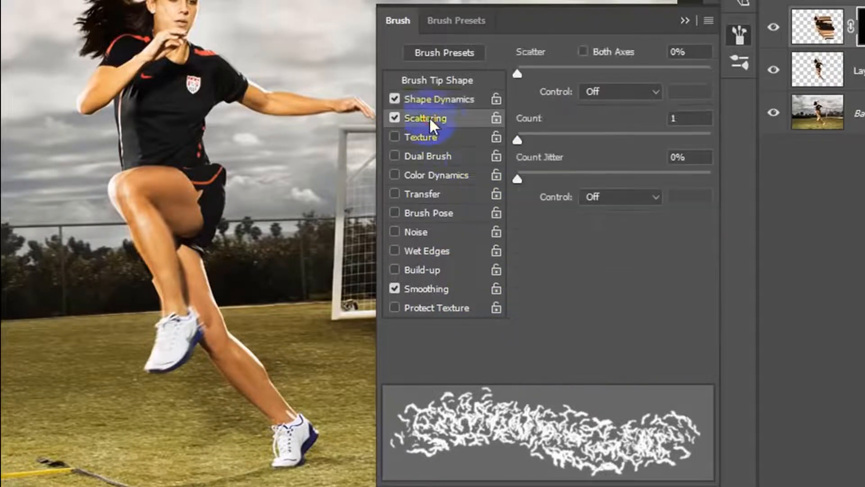
mouse_move(518, 71)
mouse_down()
mouse_move(686, 73)
mouse_move(642, 72)
mouse_up()
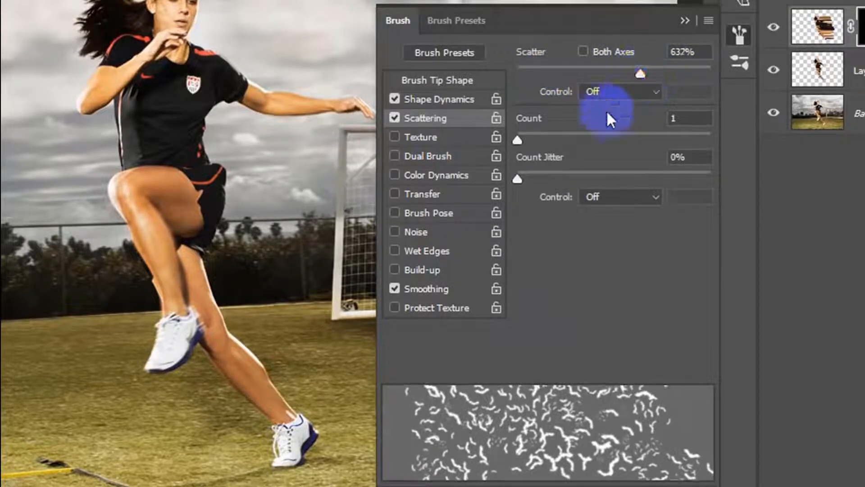
mouse_move(515, 137)
mouse_down()
mouse_move(554, 136)
mouse_move(489, 136)
mouse_up()
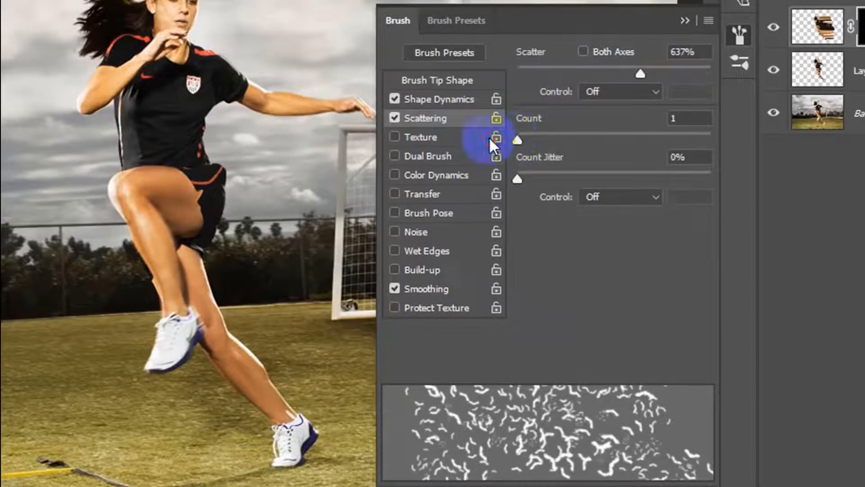
drag(518, 179, 535, 177)
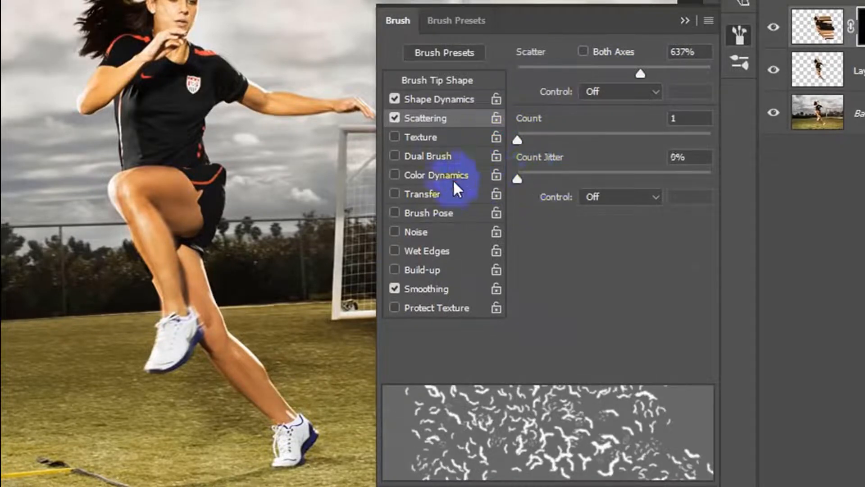
Step: Enable Transfer with Opacity Jitter 100% and reduce the brush's Scatter to 324%
click(426, 193)
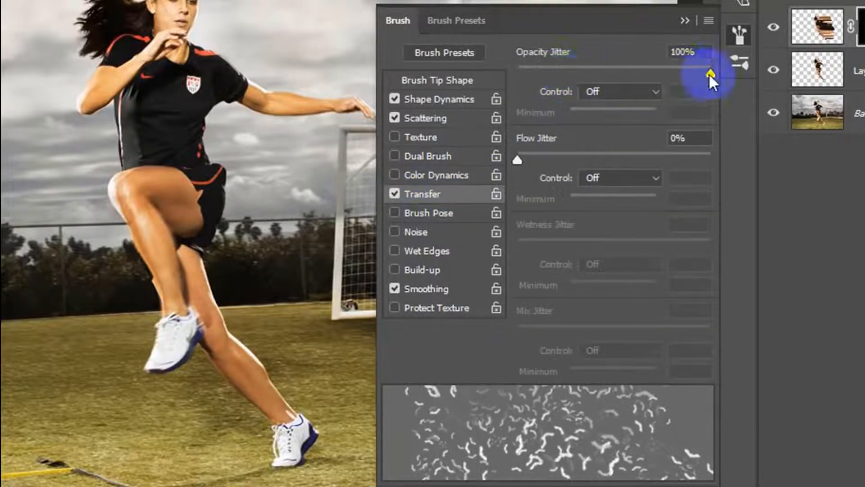
click(438, 115)
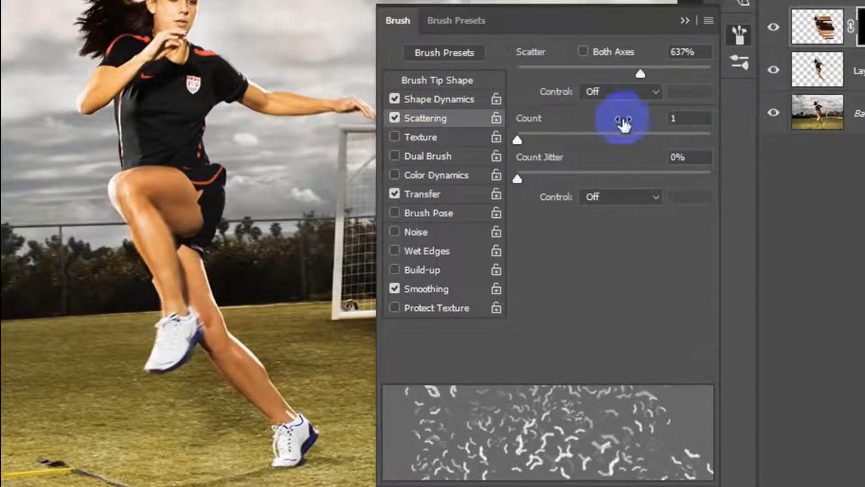
mouse_move(643, 71)
mouse_down()
mouse_move(653, 72)
mouse_move(574, 72)
mouse_move(589, 72)
mouse_move(580, 74)
mouse_up()
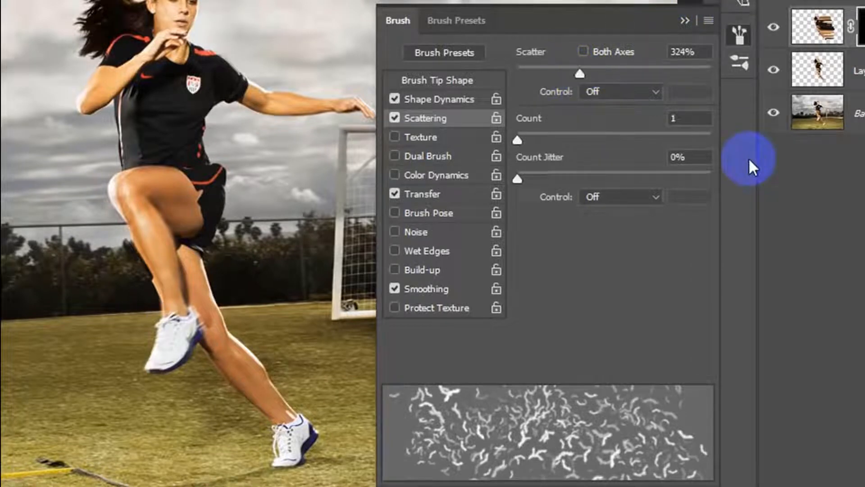
click(415, 194)
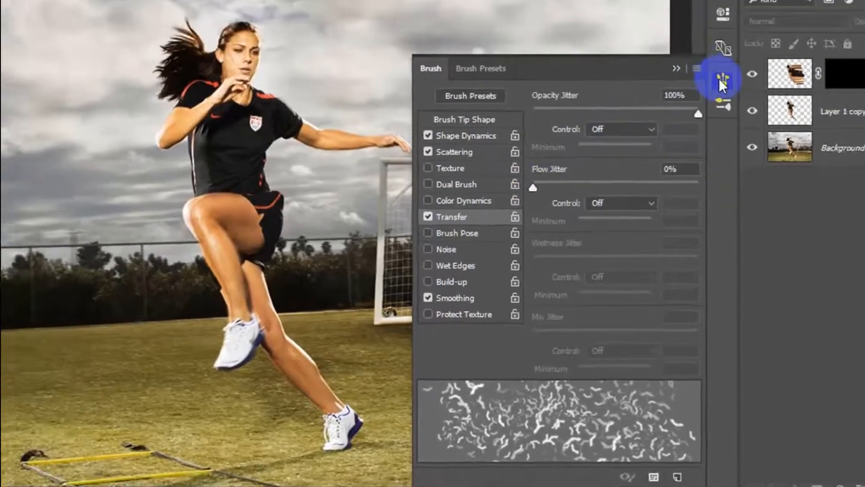
click(739, 35)
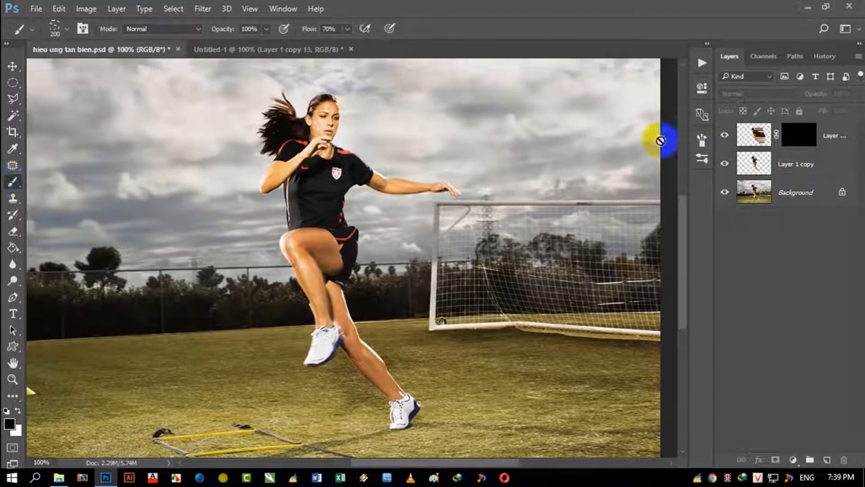
Step: Paint white bat fragments beside the woman's face on Layer 1 copy 2's mask with the brush at 90 px
click(798, 134)
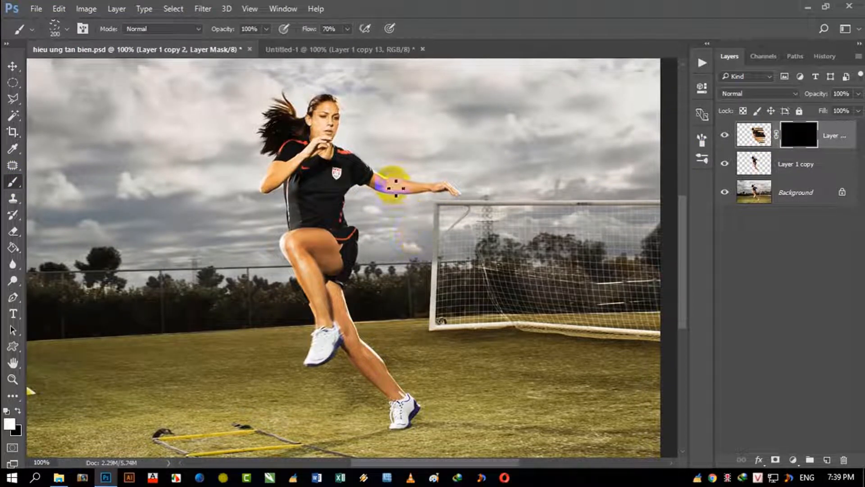
key(bracketleft)
key(bracketleft)
key(bracketleft)
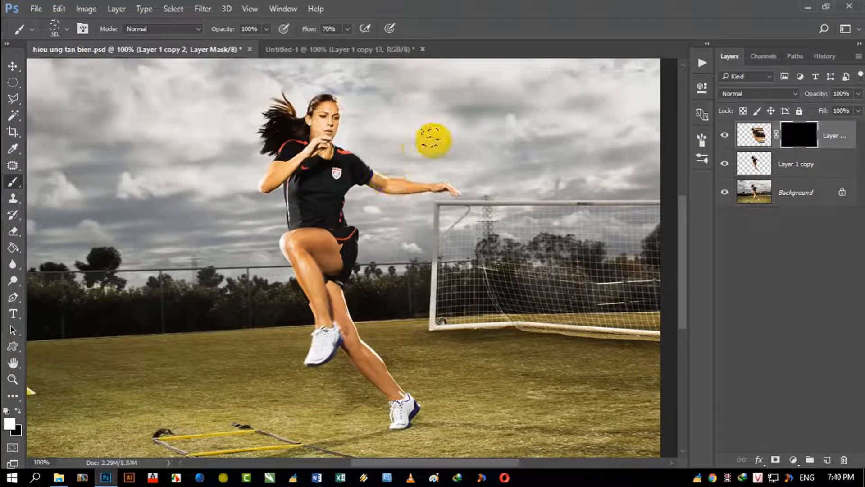
key(bracketright)
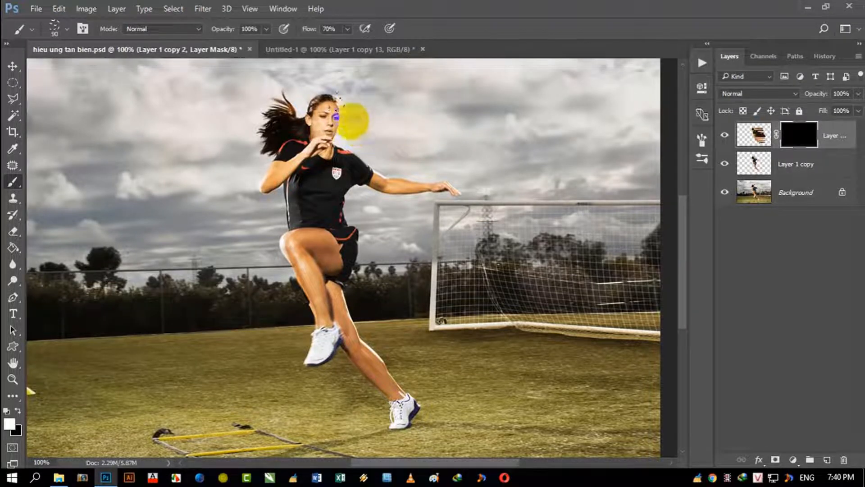
drag(353, 120, 367, 121)
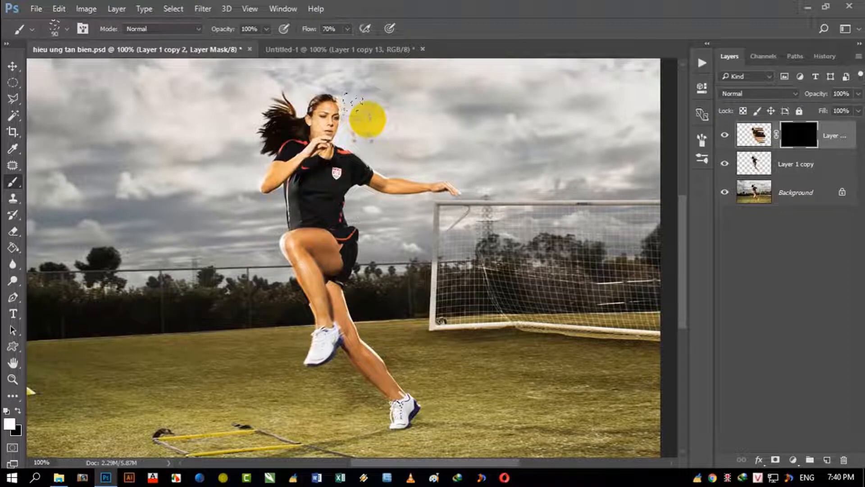
Step: Reduce the brush to 45 px and paint small bat fragments on the mask close beside the woman's face
key(bracketleft)
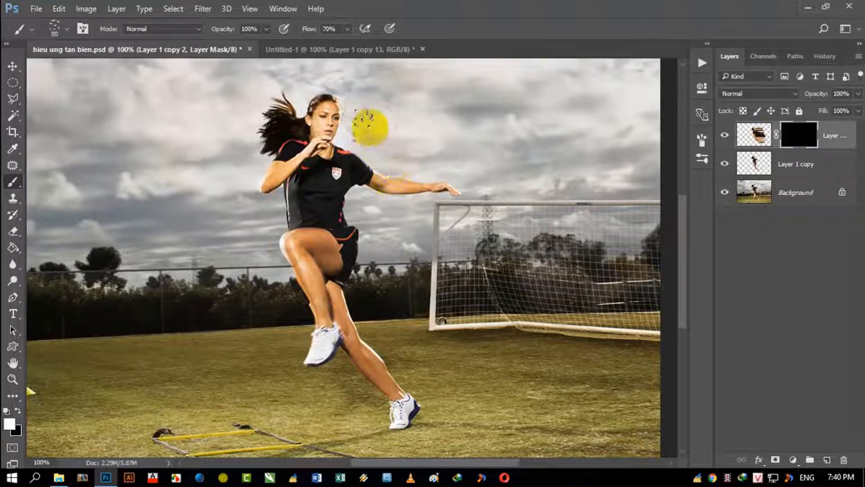
key(z)
click(357, 130)
click(355, 108)
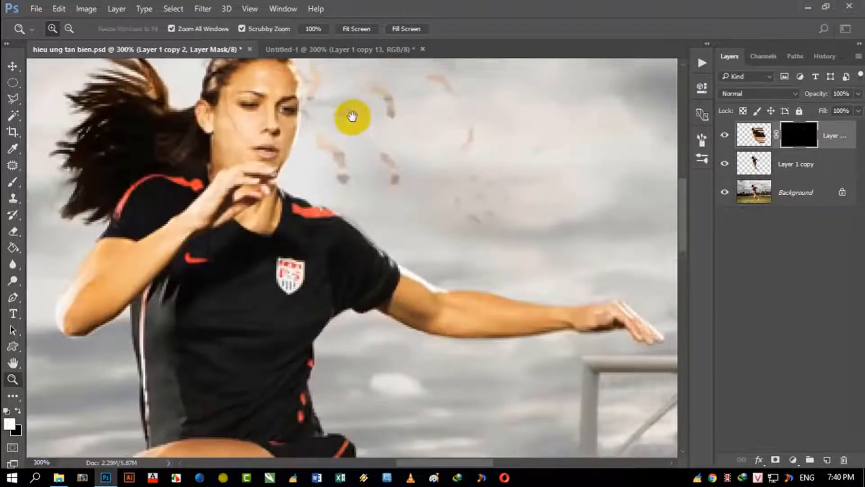
drag(352, 117, 330, 231)
key(b)
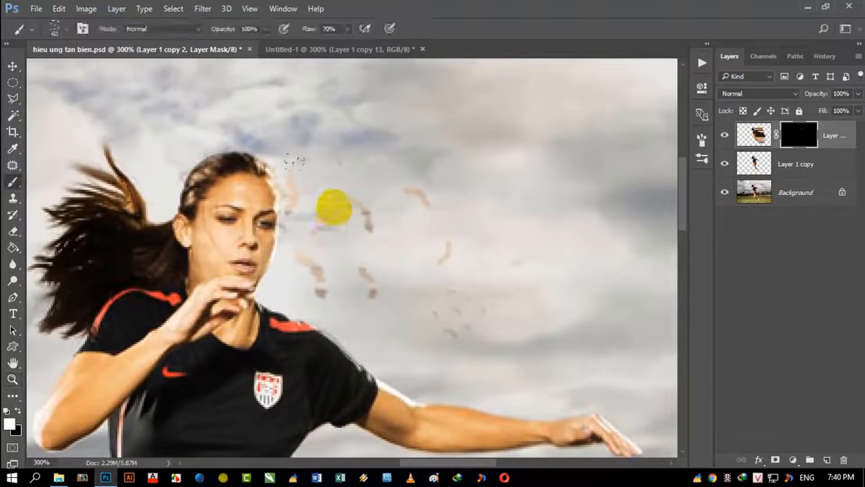
key([)
key([)
click(353, 196)
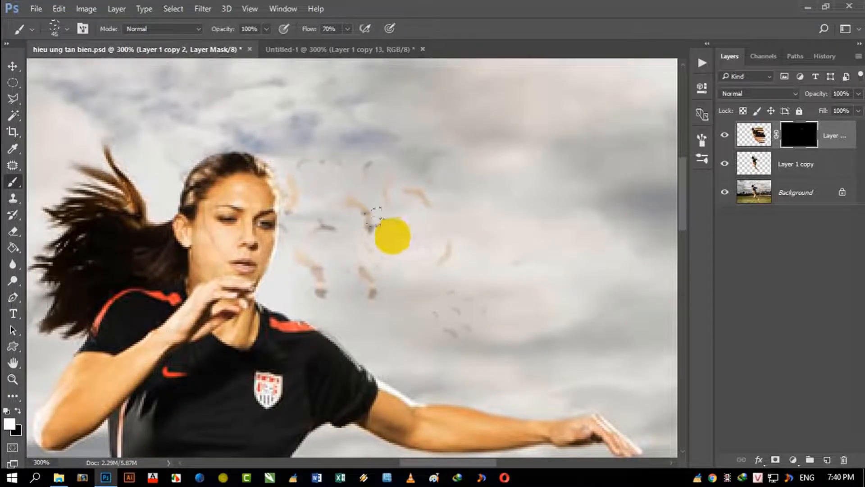
Step: Paint dense bat fragments on the mask at 50 to 60 px from her face and shoulder outward, above and below the outstretched arm
mouse_move(284, 275)
mouse_down()
mouse_move(286, 286)
mouse_move(347, 318)
mouse_up()
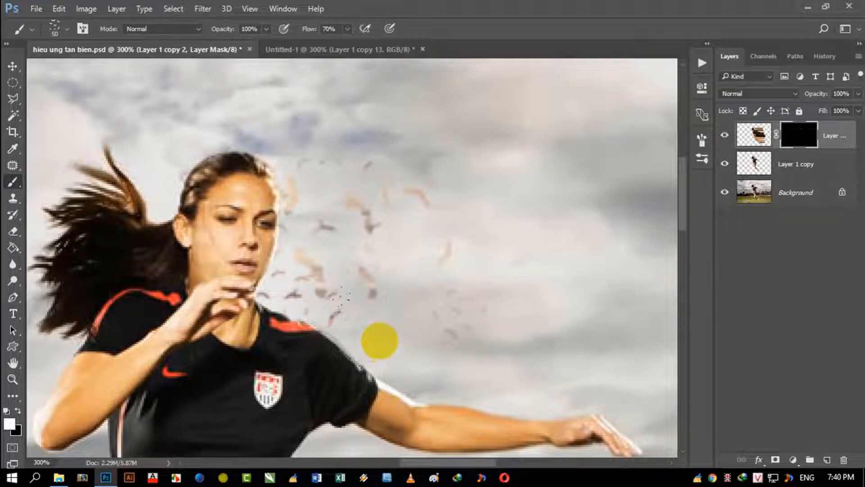
mouse_move(380, 341)
mouse_down()
mouse_move(445, 333)
mouse_move(465, 357)
mouse_move(517, 343)
mouse_up()
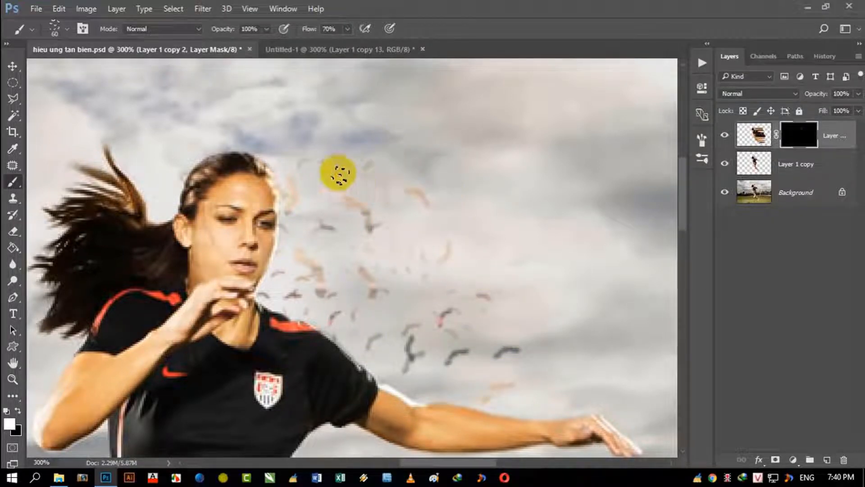
drag(507, 346, 393, 185)
mouse_move(426, 238)
mouse_down()
mouse_move(382, 201)
mouse_move(407, 199)
mouse_move(400, 177)
mouse_move(489, 212)
mouse_move(474, 138)
mouse_move(371, 203)
mouse_up()
mouse_move(514, 247)
mouse_down()
mouse_move(535, 328)
mouse_move(468, 368)
mouse_move(298, 331)
mouse_move(383, 323)
mouse_up()
drag(301, 173, 342, 382)
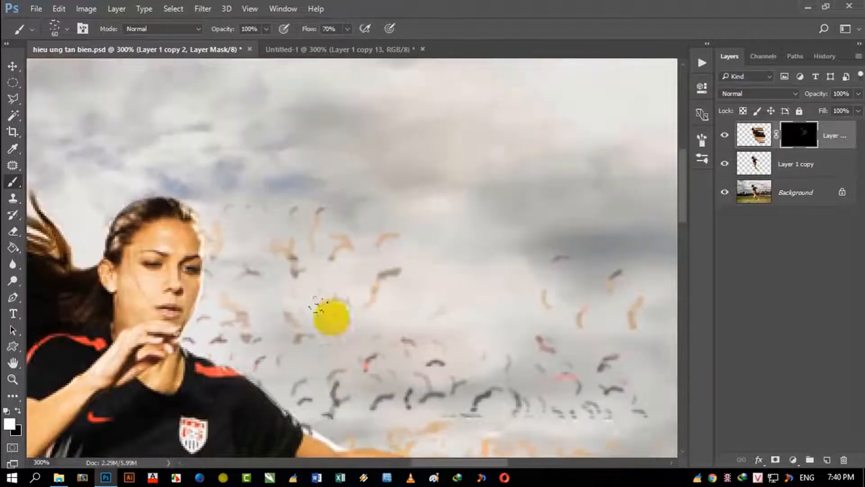
mouse_move(262, 255)
mouse_down()
mouse_move(358, 219)
mouse_move(496, 207)
mouse_move(453, 313)
mouse_move(465, 323)
mouse_move(530, 276)
mouse_up()
scroll(479, 247, down, 5)
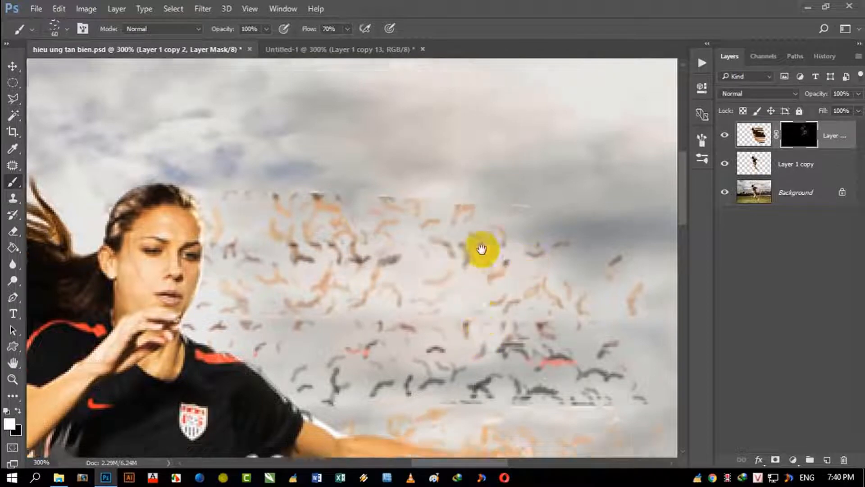
Step: Paint 60 px bat fragments on the mask beside her hips, legs and rear shoe, and more in the sky above the arm
key(z)
alt+click(445, 261)
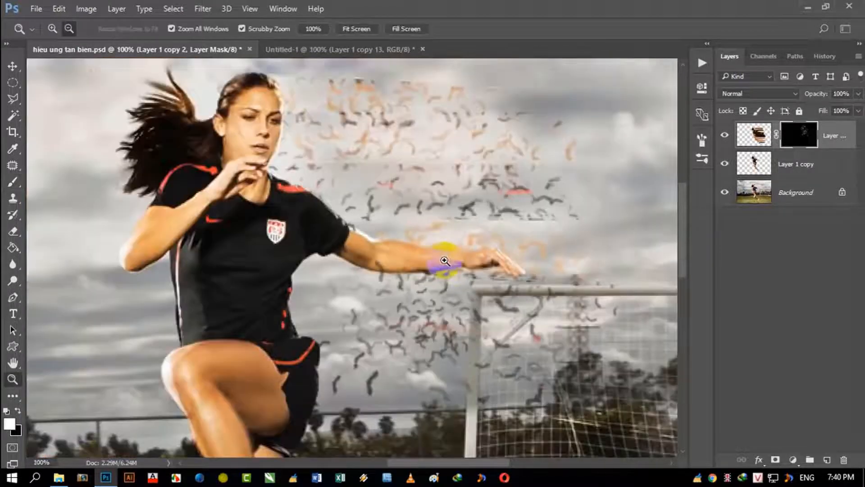
alt+click(458, 341)
click(405, 301)
key(b)
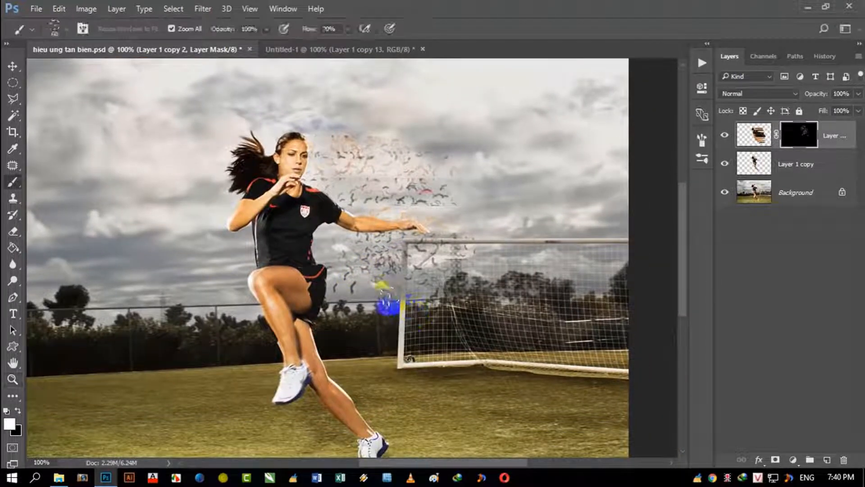
mouse_move(316, 273)
mouse_down()
mouse_move(329, 277)
mouse_move(332, 317)
mouse_move(387, 305)
mouse_move(344, 350)
mouse_move(315, 338)
mouse_move(375, 353)
mouse_move(366, 386)
mouse_move(399, 398)
mouse_move(436, 296)
mouse_up()
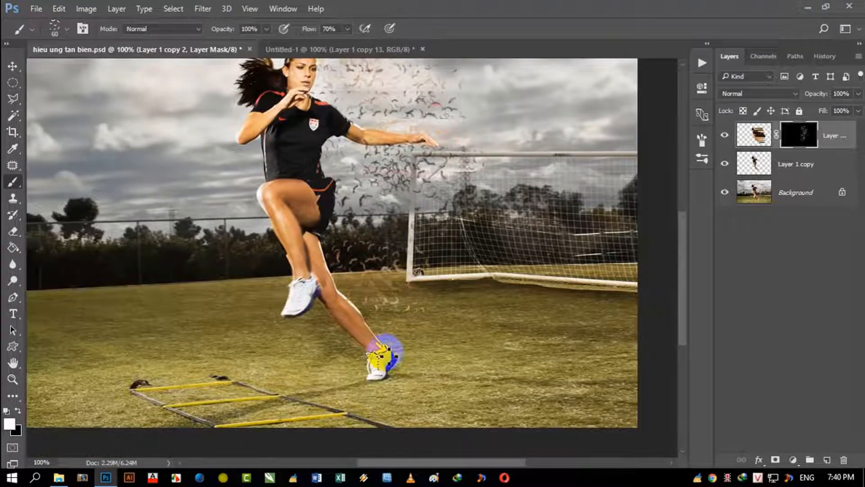
mouse_move(385, 354)
mouse_down()
mouse_move(443, 353)
mouse_move(377, 319)
mouse_move(452, 328)
mouse_move(391, 338)
mouse_move(433, 326)
mouse_move(380, 329)
mouse_move(393, 334)
mouse_move(400, 324)
mouse_move(347, 266)
mouse_move(349, 283)
mouse_move(390, 327)
mouse_move(427, 325)
mouse_move(461, 307)
mouse_move(382, 229)
mouse_move(410, 229)
mouse_move(455, 266)
mouse_move(445, 357)
mouse_move(409, 352)
mouse_move(475, 357)
mouse_move(423, 367)
mouse_move(430, 327)
mouse_move(448, 306)
mouse_up()
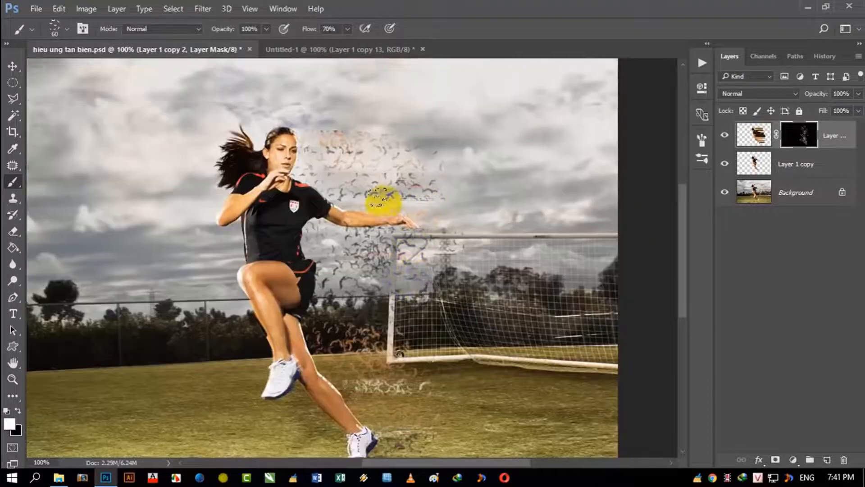
click(366, 115)
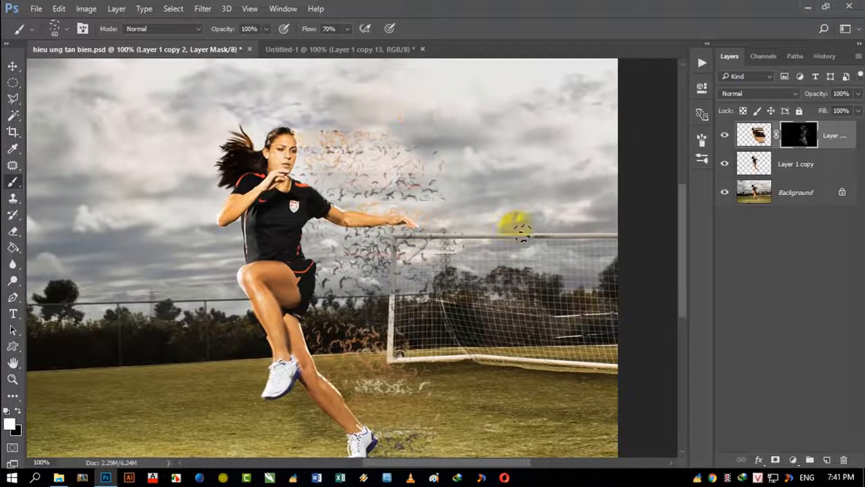
Step: Hide and reshow the smeared layer to compare the whole image with and without the painted fragments
key(z)
alt+click(328, 277)
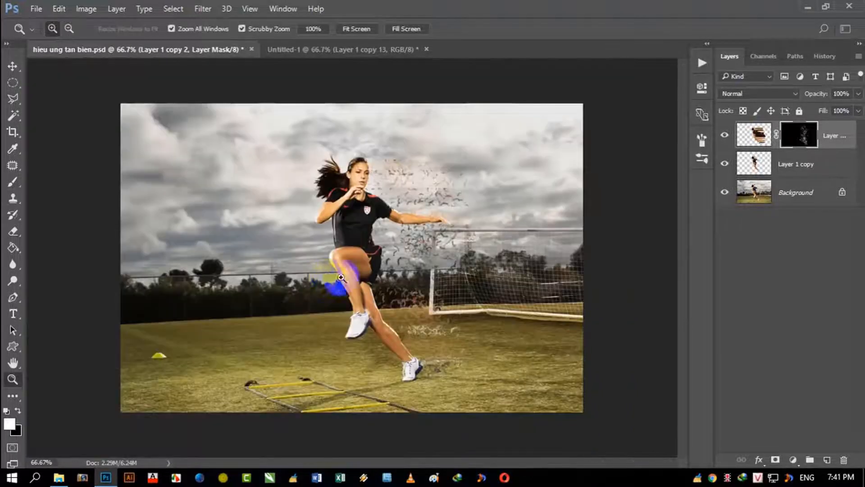
click(723, 135)
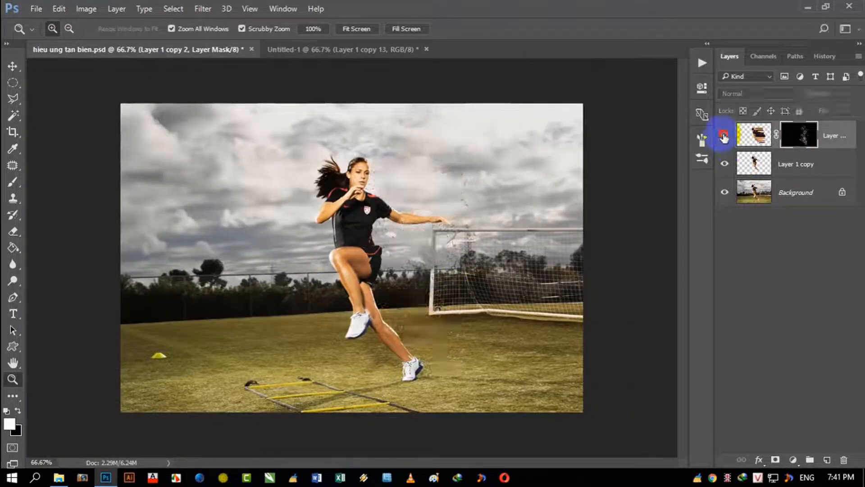
click(725, 138)
Step: Duplicate Layer 1 copy 2 together with its mask and make the lower of the two layers active
click(744, 142)
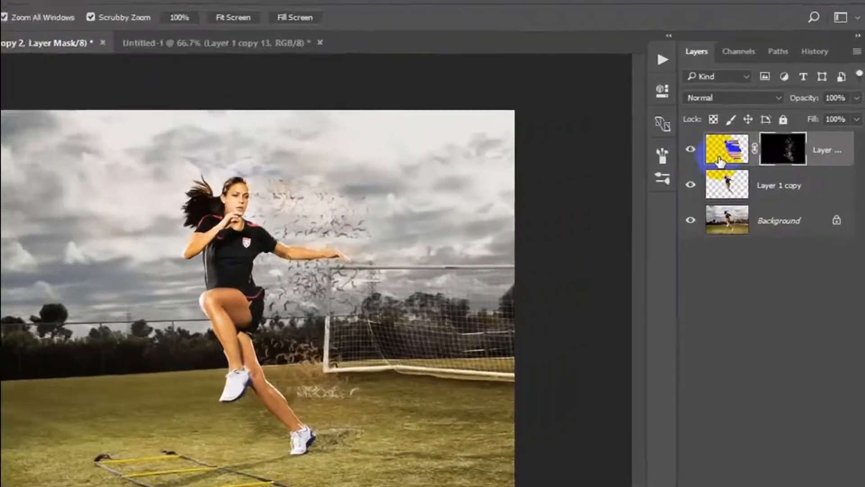
key(ctrl+j)
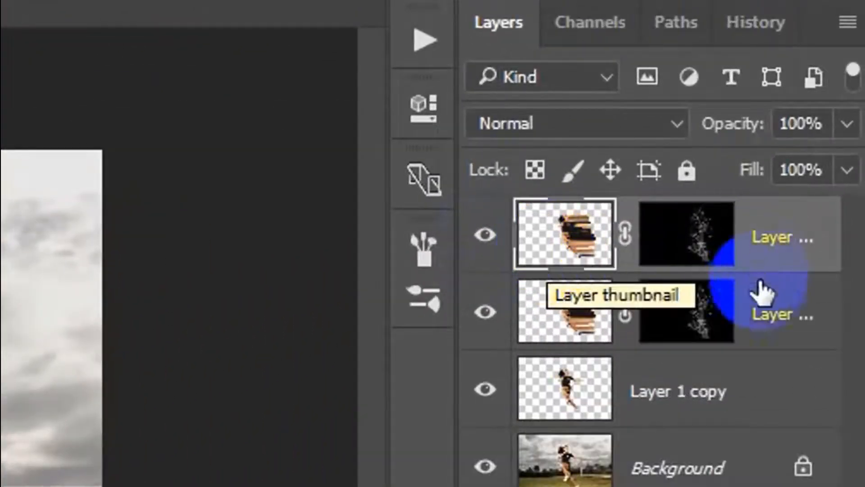
click(757, 295)
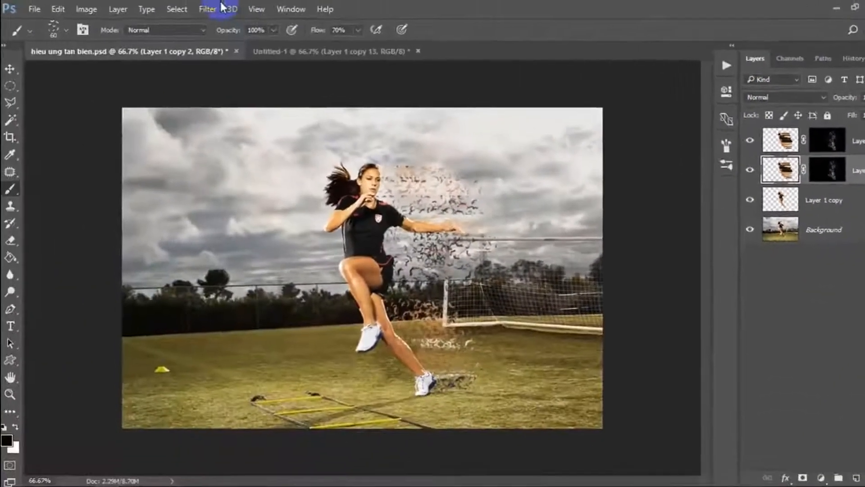
Step: Apply a Gaussian Blur with a radius of 4.0 pixels to the lower smeared layer
click(221, 5)
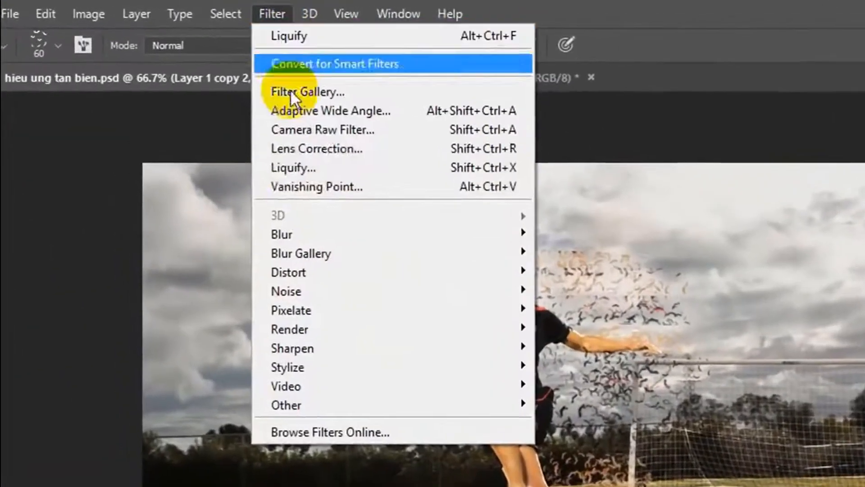
mouse_move(228, 158)
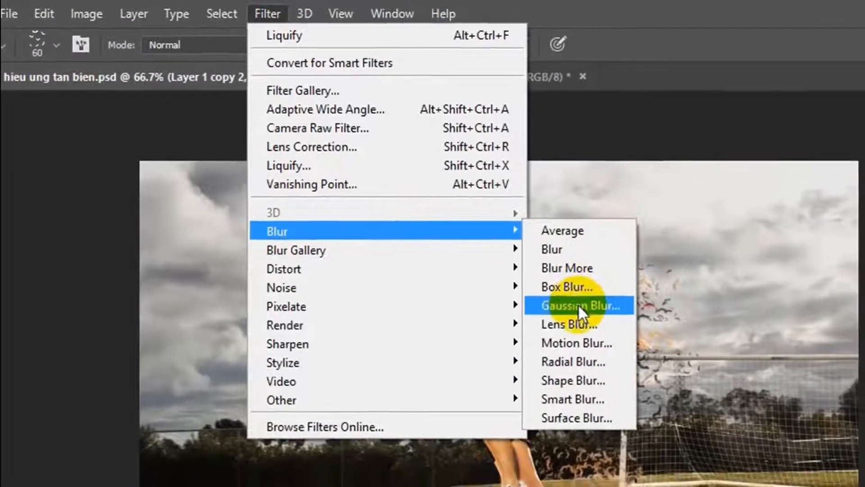
click(578, 304)
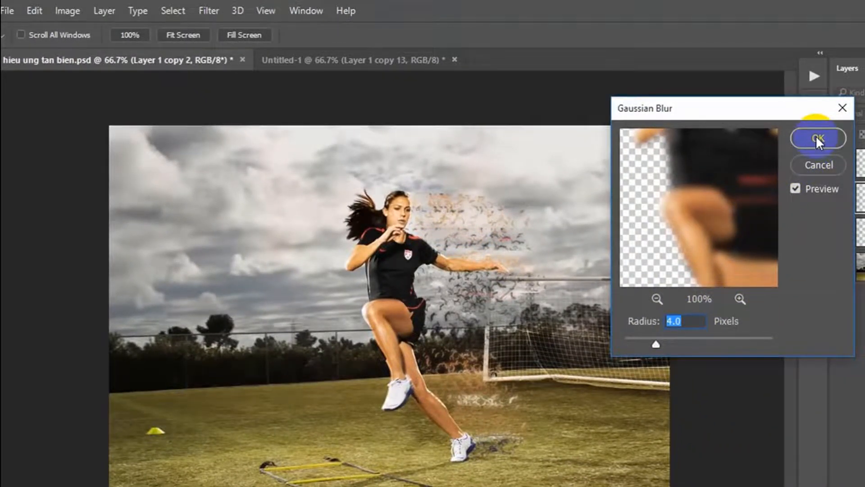
click(815, 135)
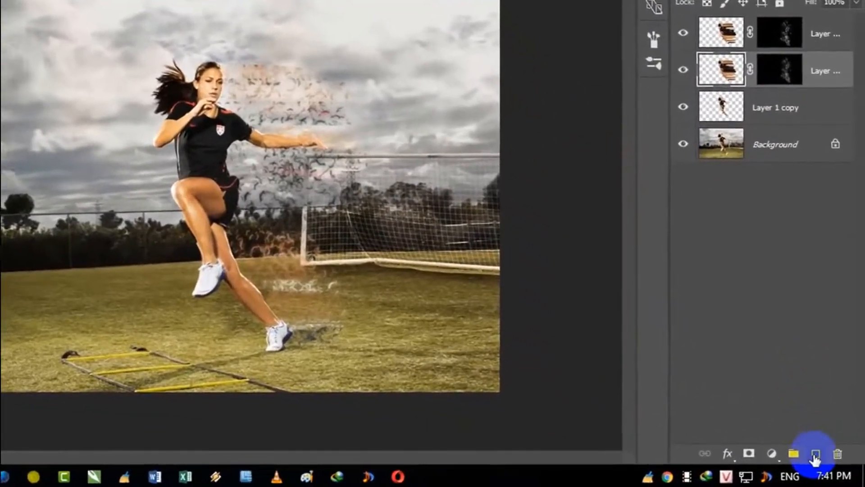
Step: Add a new empty layer and move it to the top of the layer stack
click(827, 460)
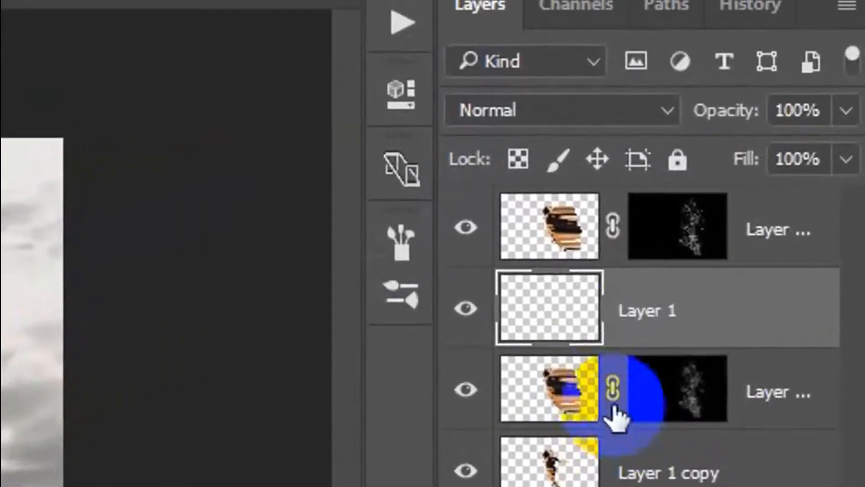
drag(660, 212, 651, 137)
drag(598, 207, 601, 213)
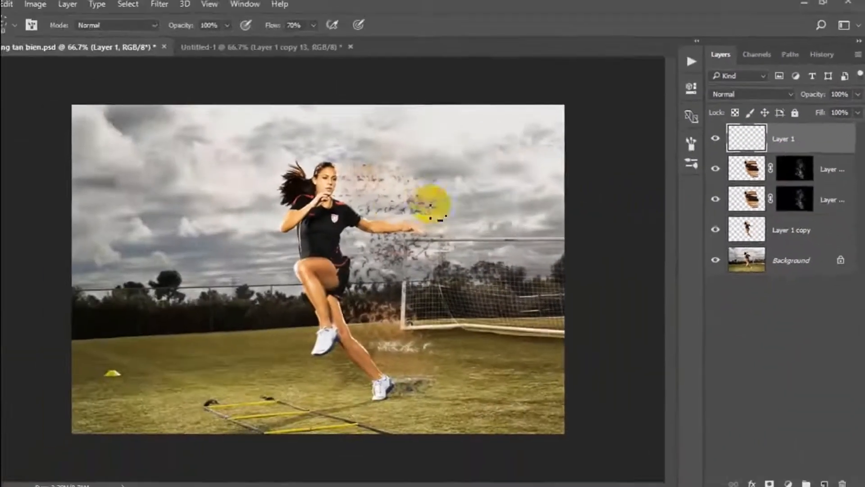
Step: Activate the Clone Stamp tool with its sampling set to Current & Below
key(s)
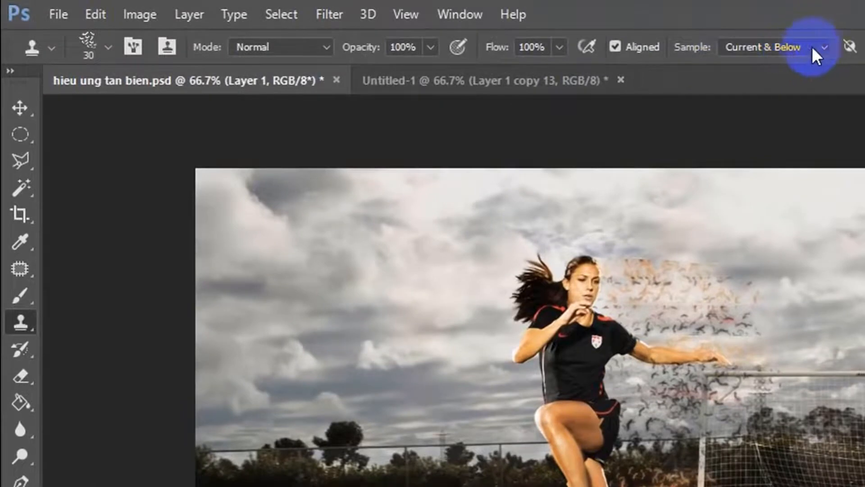
click(507, 29)
click(826, 45)
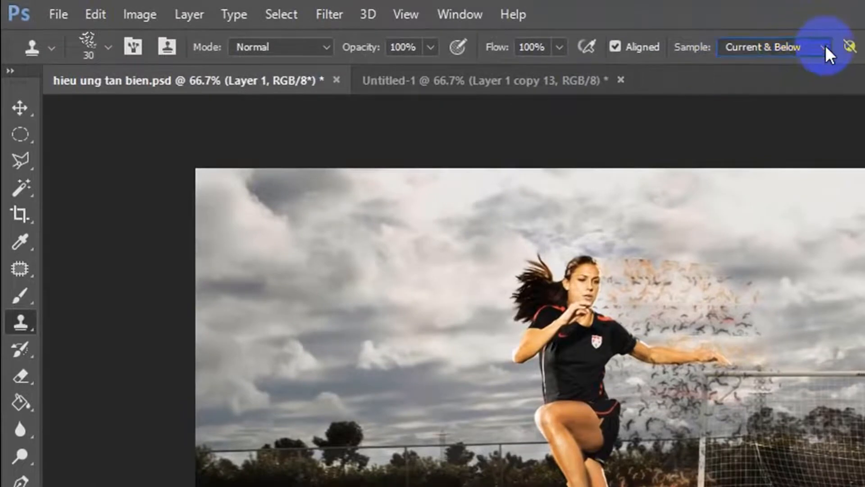
alt+click(599, 383)
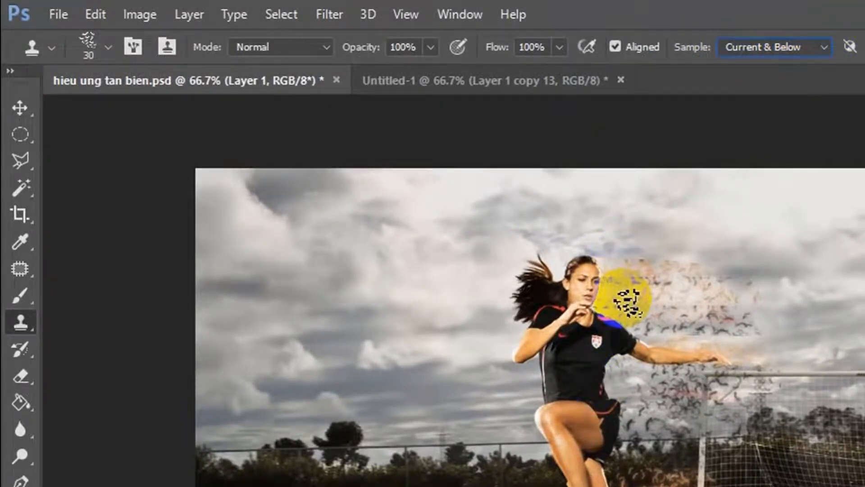
Step: Choose the 597 px bat brush tip for the Clone Stamp and try it on Layer 1
key(z)
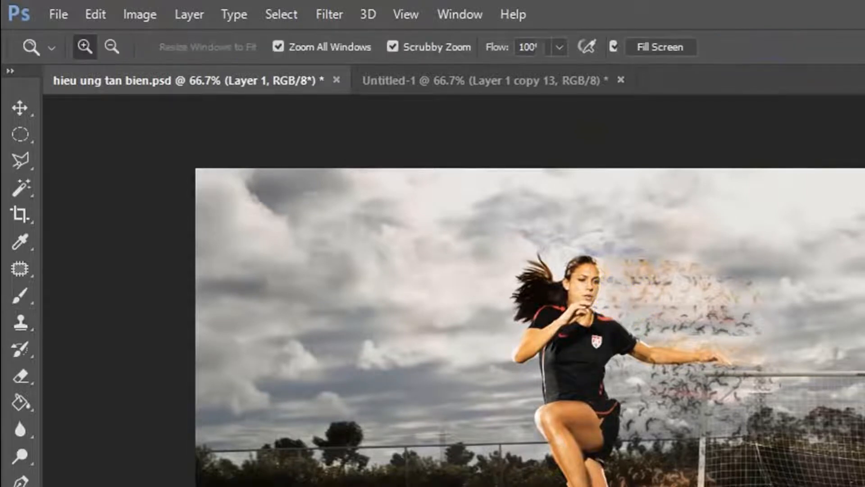
click(577, 341)
click(510, 366)
click(491, 341)
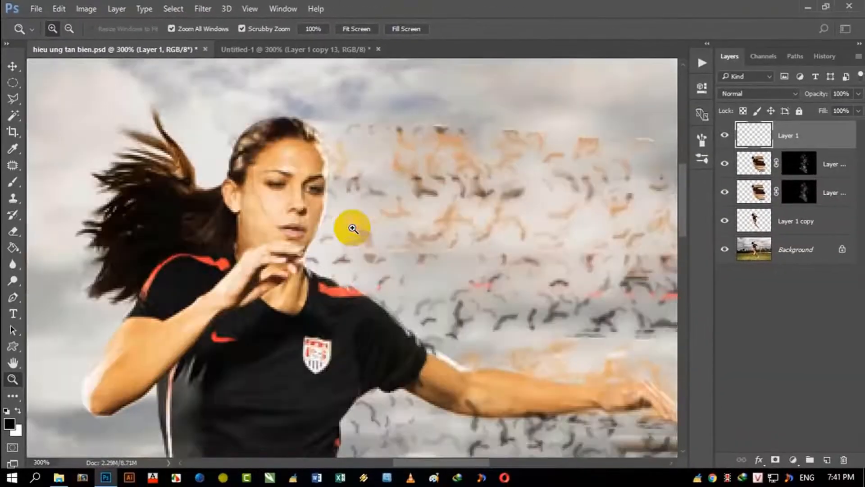
key(s)
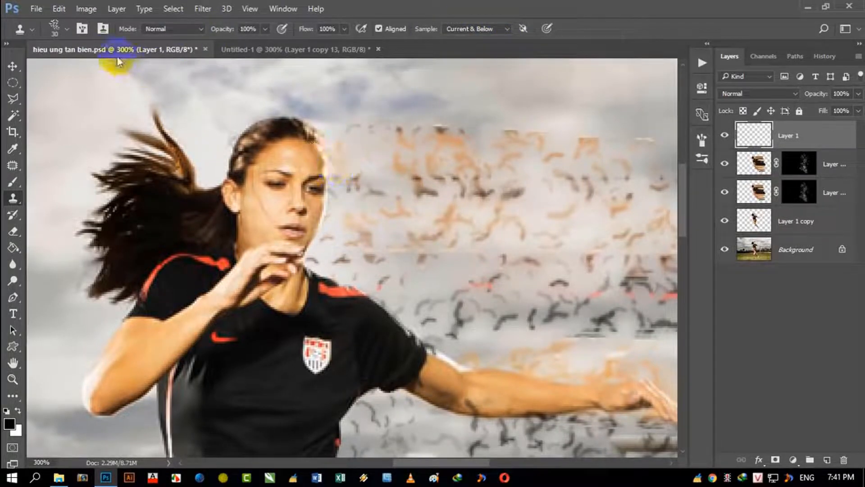
click(66, 28)
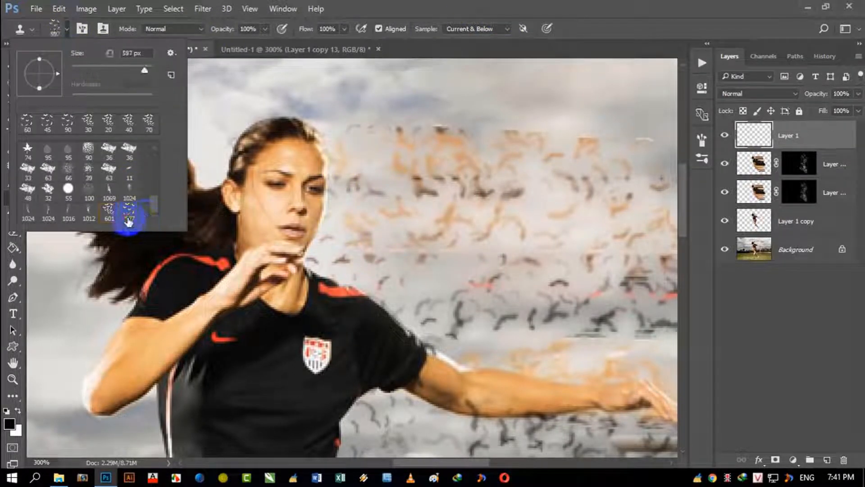
click(129, 220)
click(503, 132)
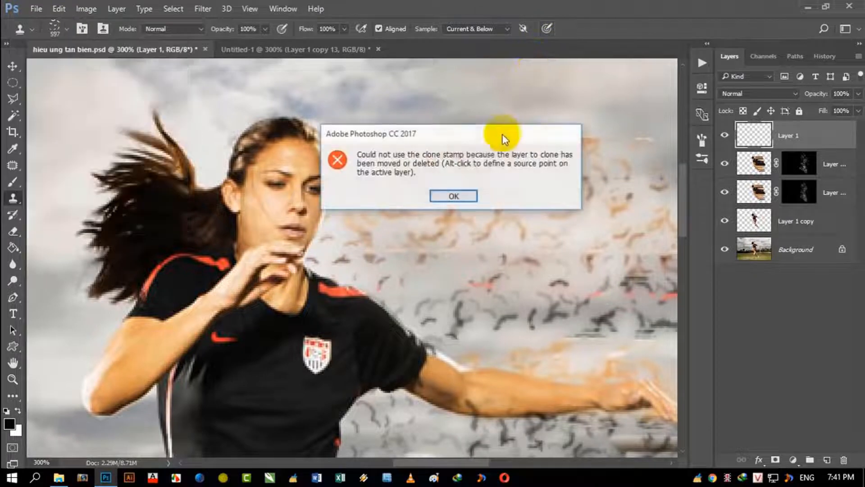
click(453, 196)
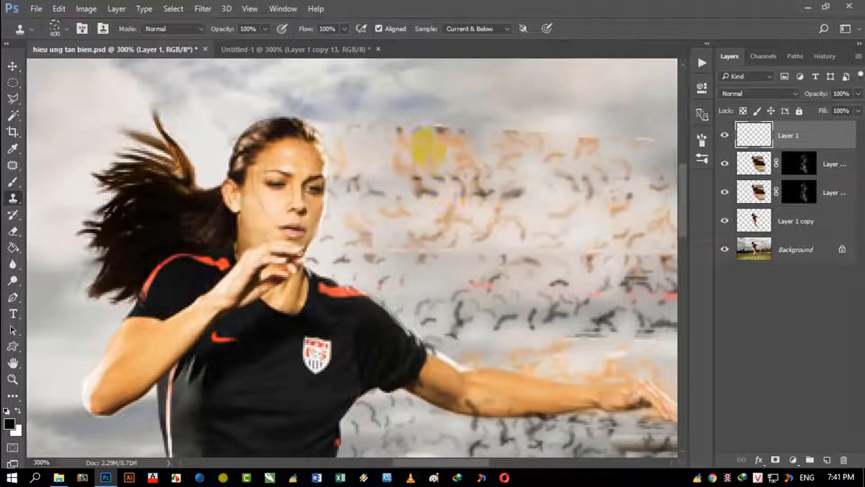
Step: Reduce the Clone Stamp brush to 25 px and clone sky fragments over the edge of the woman's forehead and cheek
key(bracketleft)
key(bracketleft)
key(bracketleft)
key(bracketleft)
key(bracketleft)
key(bracketleft)
key(bracketleft)
key(bracketleft)
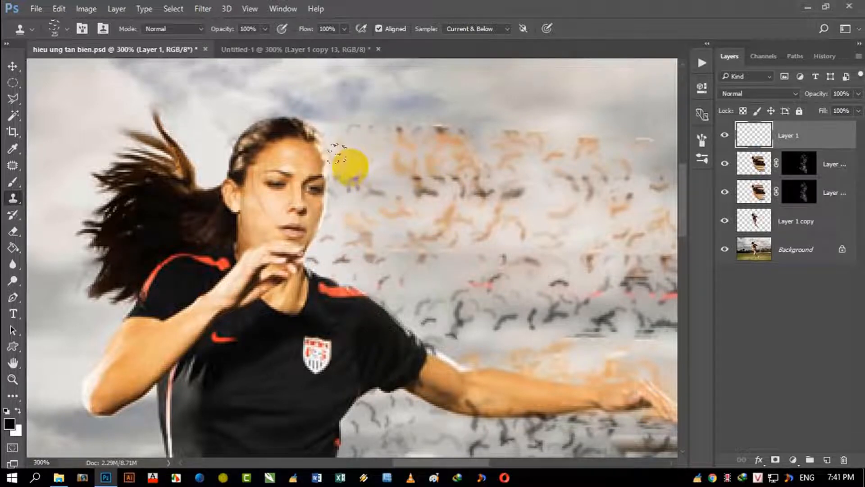
alt+click(354, 157)
drag(324, 154, 342, 177)
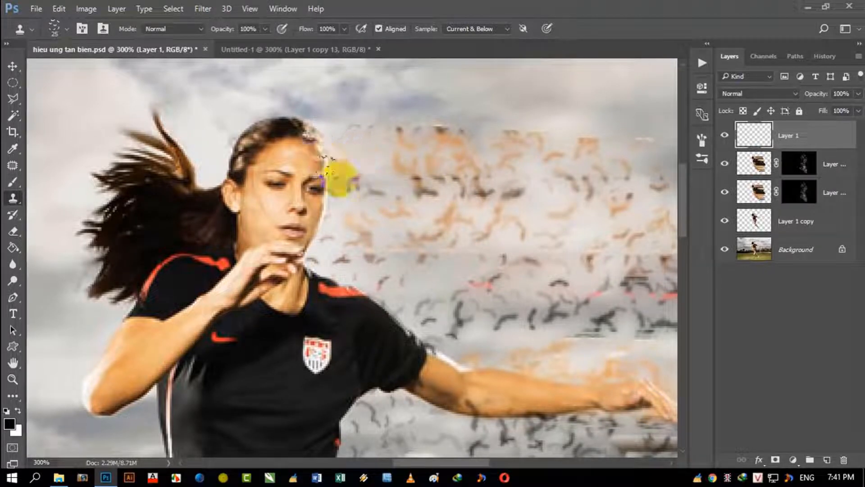
mouse_move(311, 146)
mouse_down()
mouse_move(316, 233)
mouse_move(344, 269)
mouse_up()
key(ctrl+z)
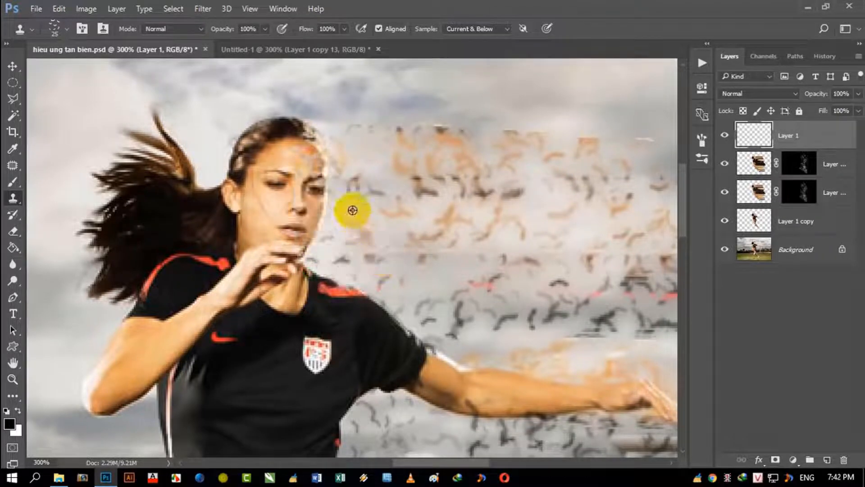
alt+click(353, 210)
drag(324, 198, 316, 237)
Step: Clone sky fragments over the woman's shoulder, sleeve and outstretched arm, resampling the sky beside them
alt+click(361, 243)
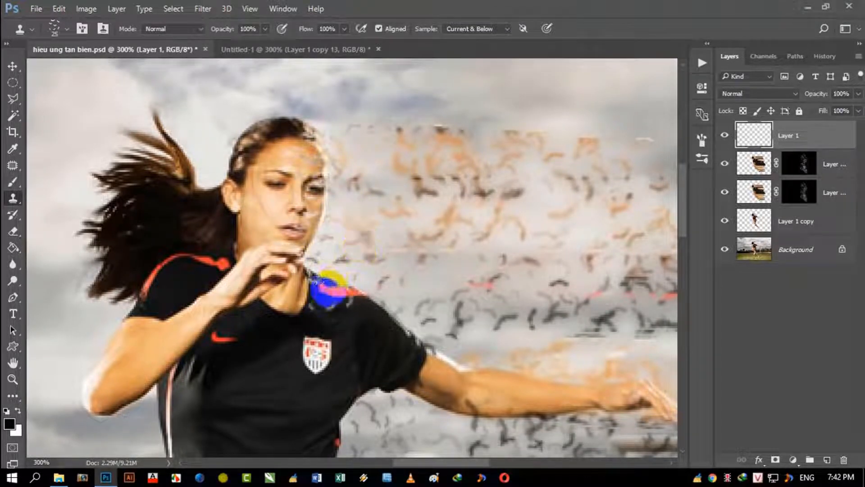
mouse_move(328, 288)
mouse_down()
mouse_move(398, 346)
mouse_move(427, 357)
mouse_up()
alt+click(424, 297)
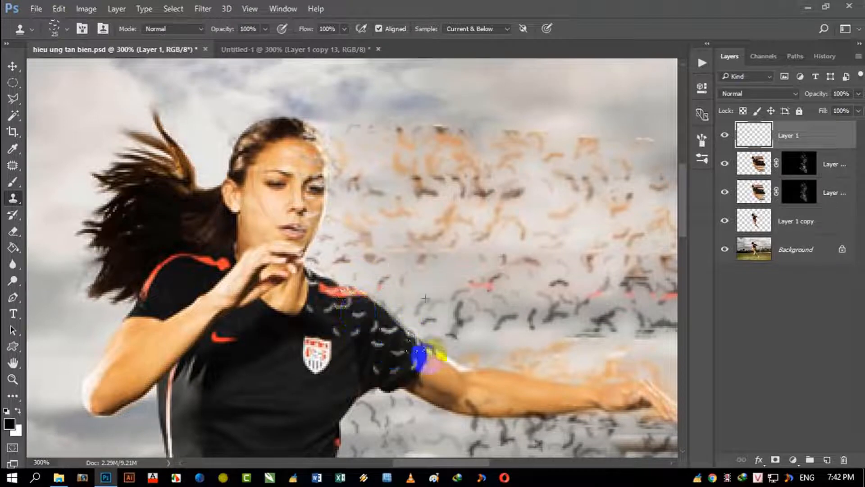
alt+click(423, 297)
mouse_move(392, 302)
mouse_down()
mouse_move(384, 306)
mouse_move(395, 316)
mouse_up()
mouse_move(486, 376)
mouse_down()
mouse_move(359, 267)
mouse_move(330, 256)
mouse_up()
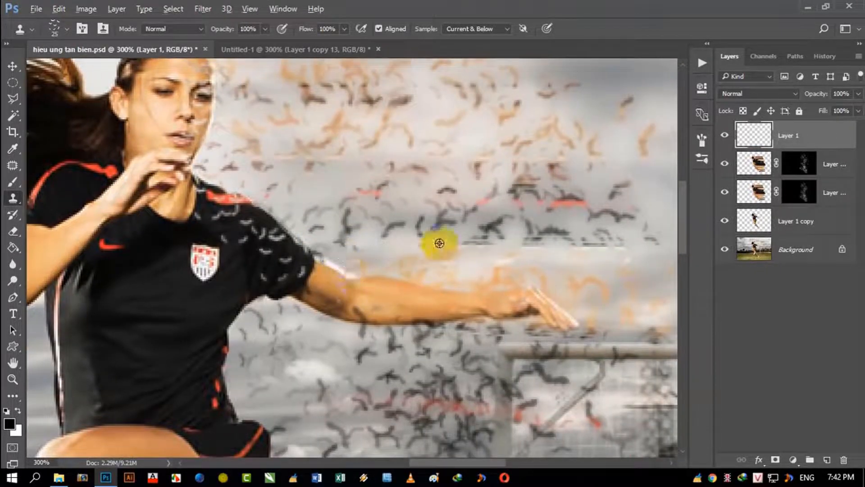
mouse_move(439, 243)
mouse_down()
mouse_move(470, 238)
mouse_move(462, 280)
mouse_move(576, 268)
mouse_move(569, 287)
mouse_move(589, 304)
mouse_move(610, 291)
mouse_move(585, 267)
mouse_move(477, 256)
mouse_move(454, 231)
mouse_move(409, 219)
mouse_move(394, 237)
mouse_up()
Step: Break up the side of the shirt and the outer edge of the shorts with cloned sky fragments
drag(370, 273, 423, 168)
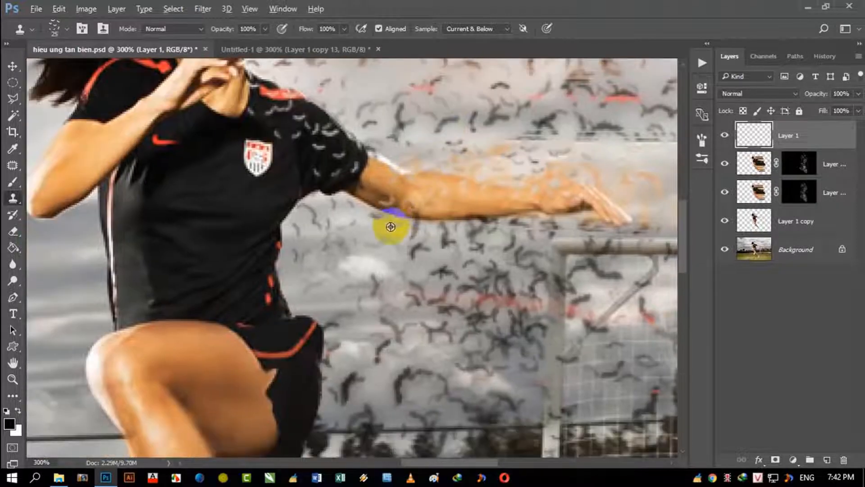
mouse_move(341, 236)
mouse_down()
mouse_move(310, 193)
mouse_move(286, 212)
mouse_move(373, 265)
mouse_move(270, 285)
mouse_move(362, 319)
mouse_up()
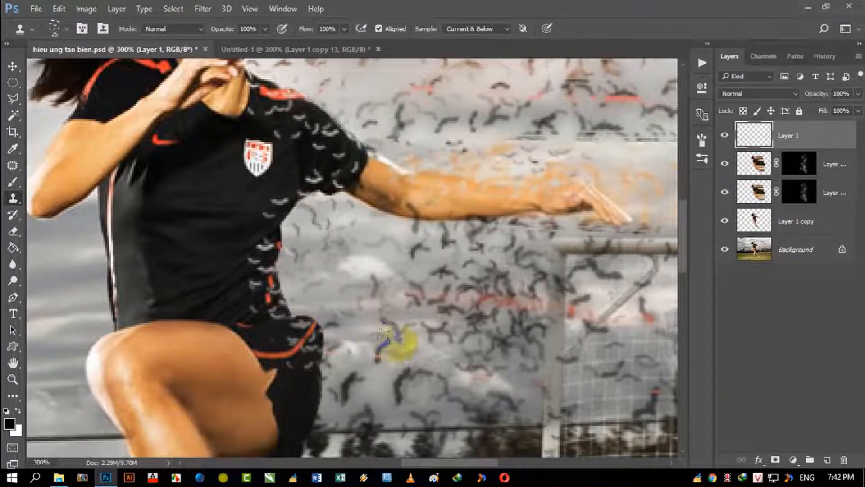
drag(406, 348, 423, 292)
drag(307, 315, 305, 348)
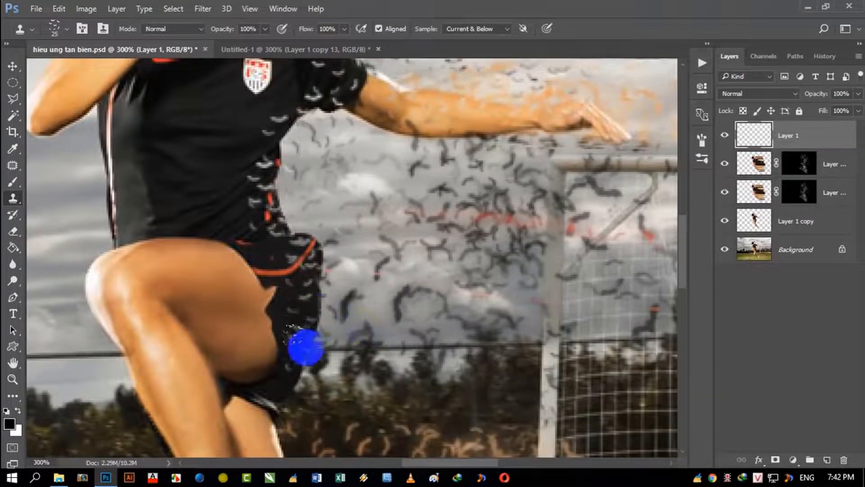
mouse_move(341, 310)
mouse_down()
mouse_move(357, 353)
mouse_move(295, 369)
mouse_move(301, 402)
mouse_up()
Step: Enlarge the Clone Stamp brush to 40 px and add larger sky fragments over the shorts and the shirt's underarm
drag(393, 375, 408, 314)
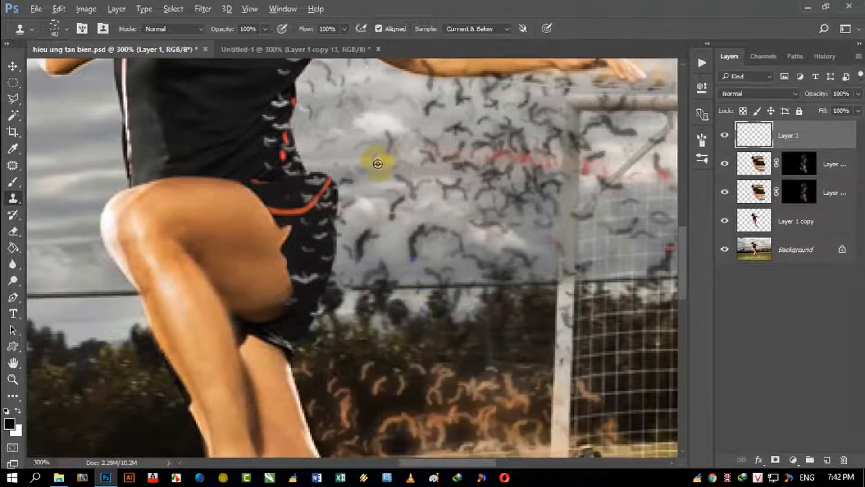
click(323, 201)
drag(365, 205, 376, 364)
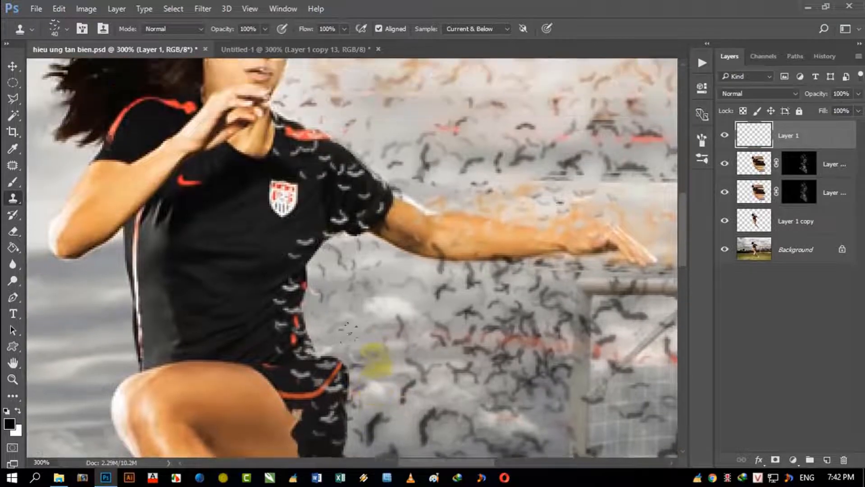
alt+click(373, 302)
click(331, 256)
drag(435, 392, 414, 447)
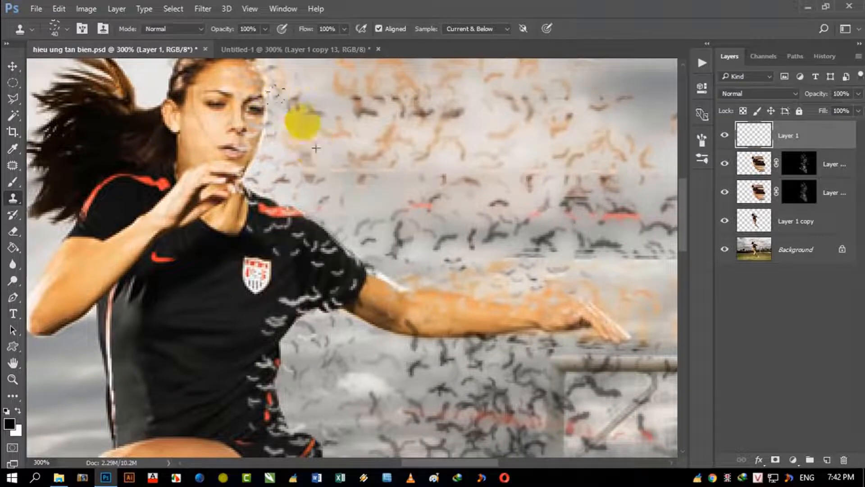
drag(399, 380, 366, 223)
alt+click(350, 335)
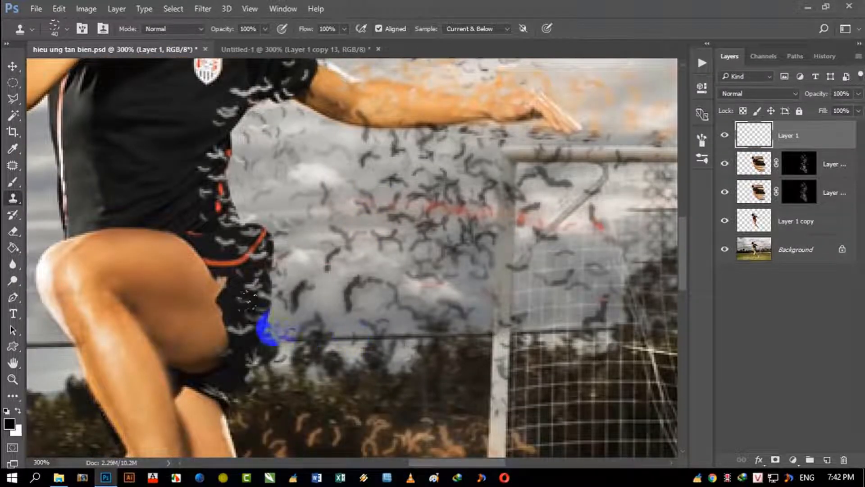
Step: Clone dark hedge and grass fragments over the edge of the back leg from the shorts down past the knee
drag(326, 401, 374, 218)
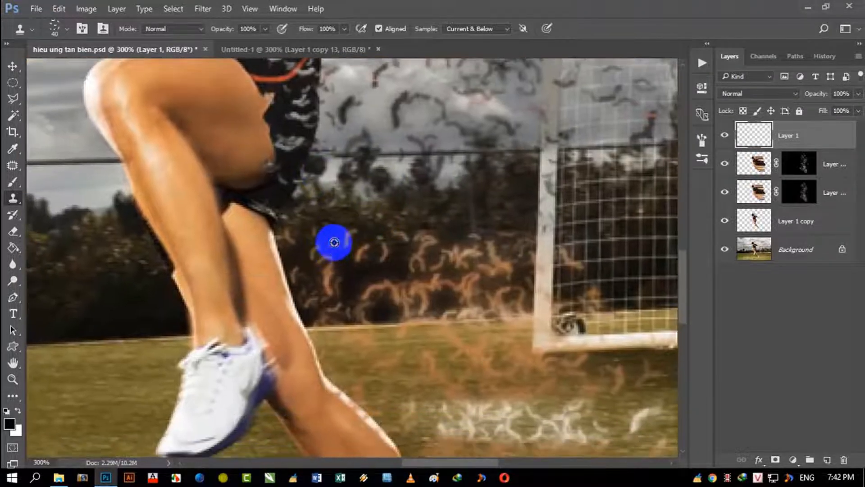
alt+click(333, 241)
mouse_move(293, 234)
mouse_down()
mouse_move(316, 282)
mouse_move(319, 340)
mouse_move(344, 379)
mouse_move(396, 394)
mouse_up()
alt+click(331, 275)
alt+click(374, 287)
alt+click(361, 298)
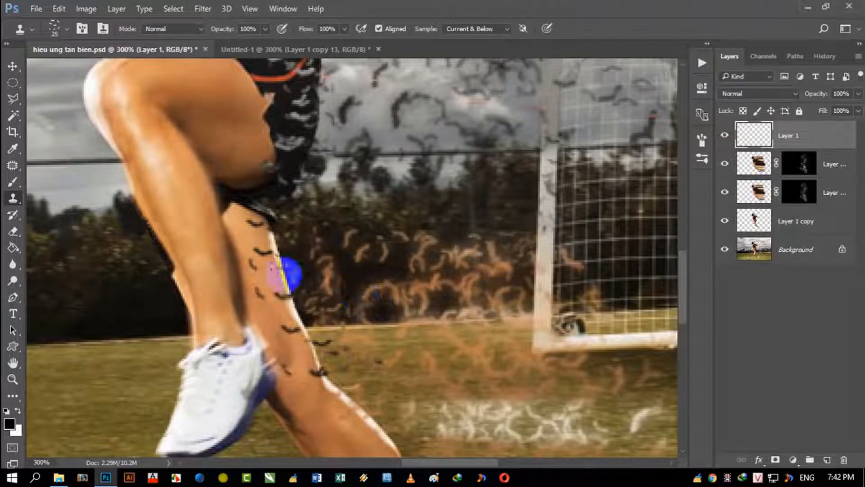
drag(388, 357, 309, 256)
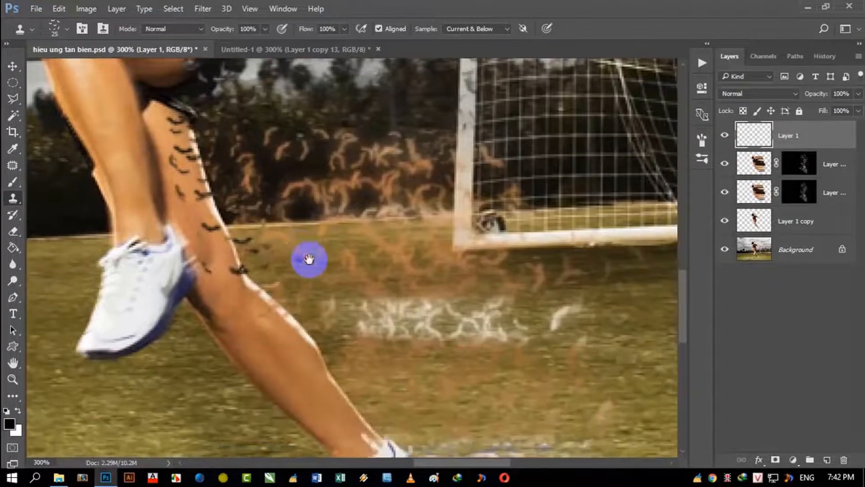
mouse_move(265, 301)
mouse_down()
mouse_move(289, 344)
mouse_move(332, 373)
mouse_up()
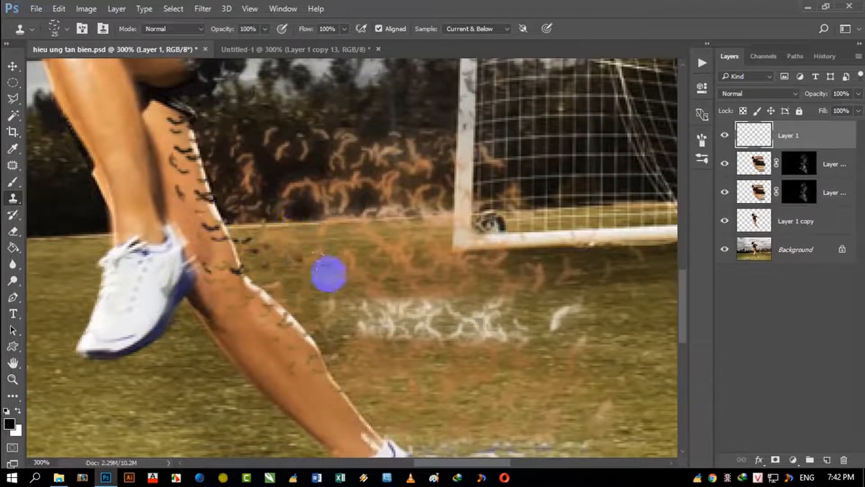
Step: Set the Clone Stamp brush to 30 px and clone grass fragments over the planted shoe and the back leg's edge
scroll(329, 274, down, 3)
scroll(329, 274, right, 2)
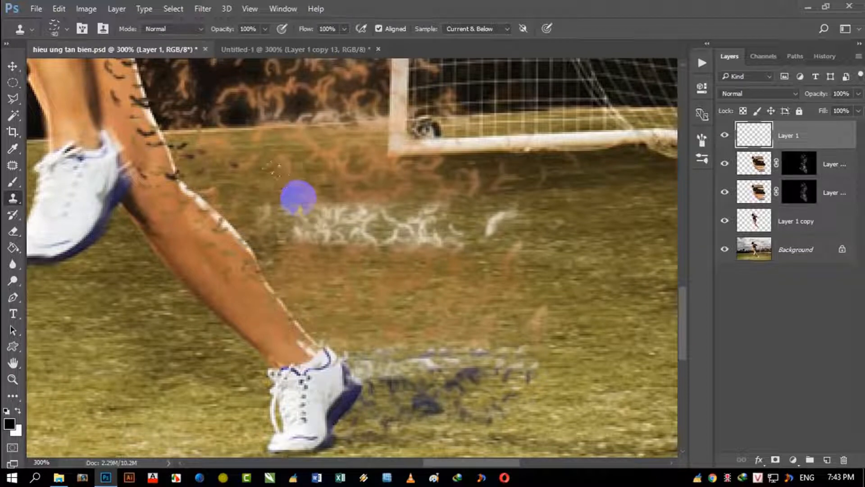
key(bracketleft)
key(bracketleft)
key(bracketleft)
key(bracketleft)
key(bracketleft)
key(bracketleft)
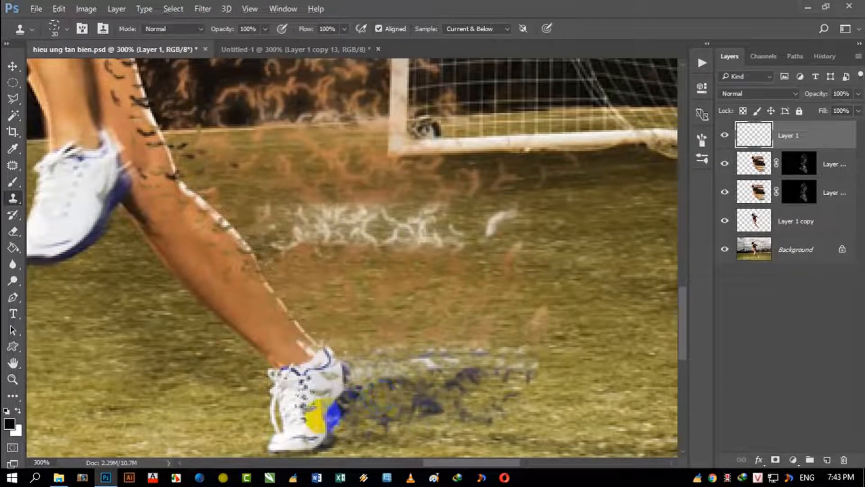
mouse_move(316, 424)
mouse_down()
mouse_move(327, 384)
mouse_move(323, 428)
mouse_up()
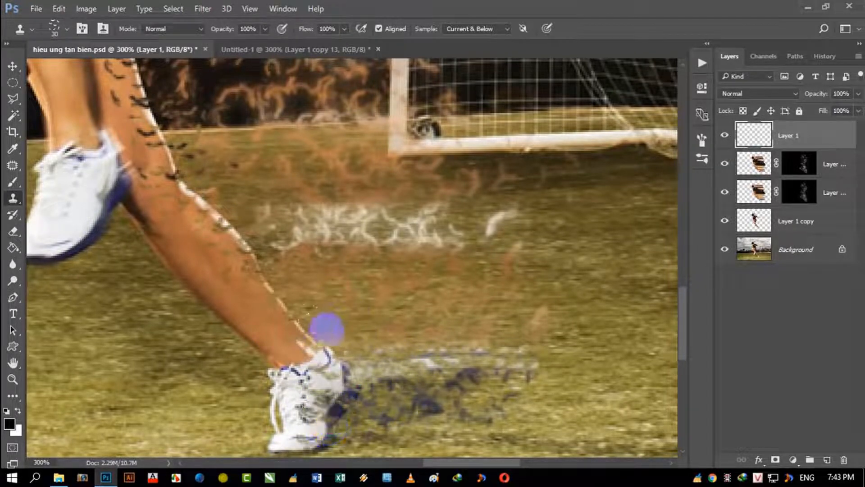
drag(316, 354, 201, 203)
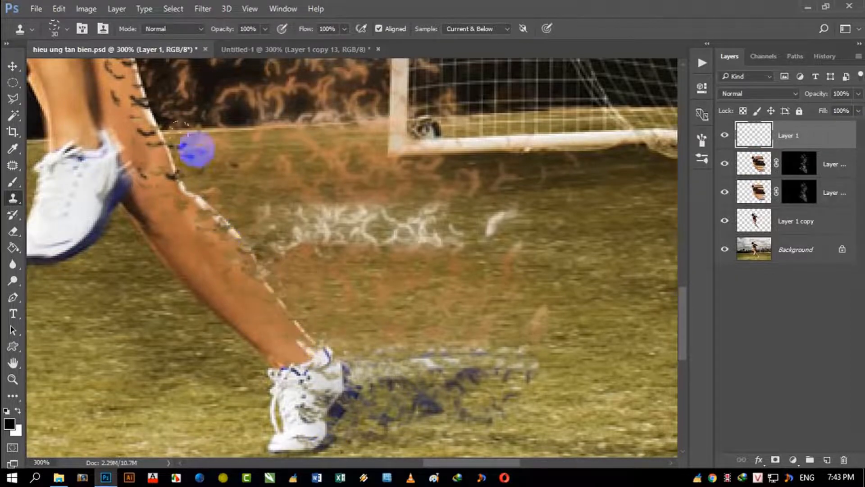
drag(266, 158, 353, 310)
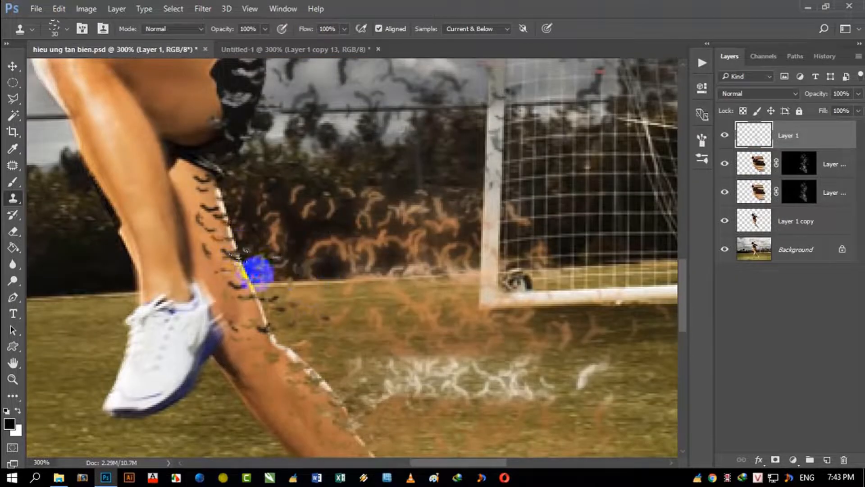
Step: Clone more sky fragments down the side of the shirt between the underarm and the waist
key(z)
alt+click(353, 243)
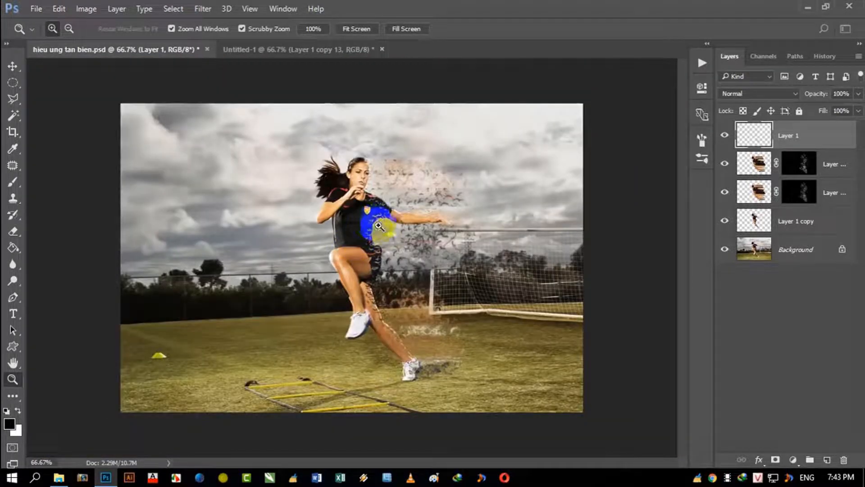
click(379, 225)
click(396, 228)
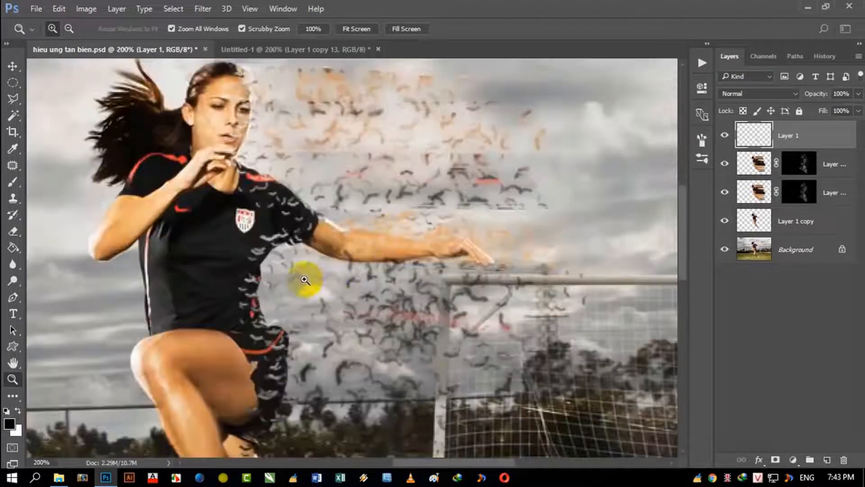
click(304, 279)
key(s)
click(279, 286)
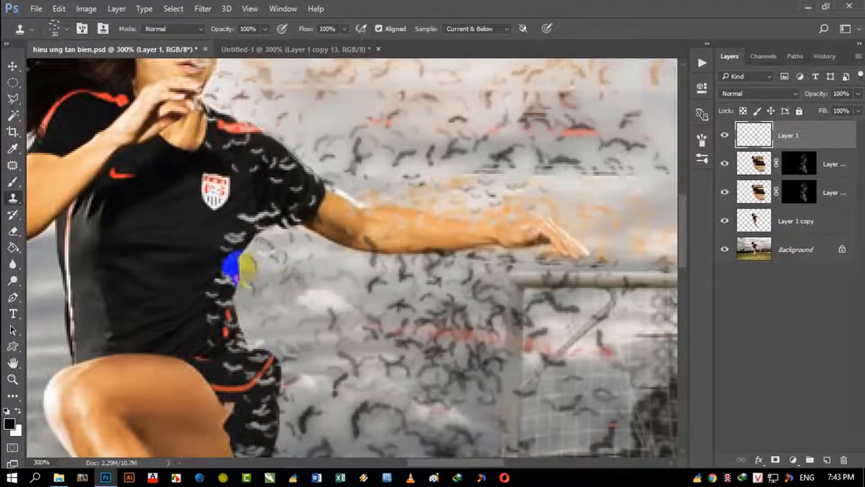
click(225, 254)
click(235, 289)
click(226, 324)
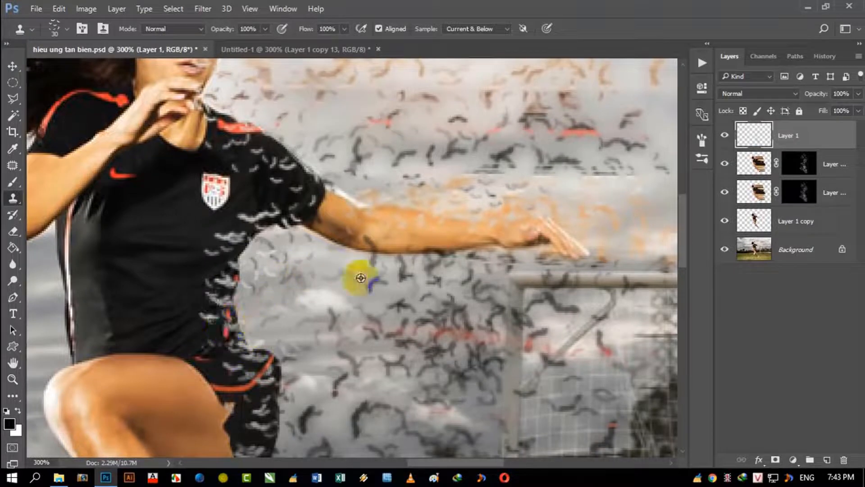
Step: Add further cloned sky fragments around the red shoulder stripe and the edge of the face
alt+click(286, 187)
scroll(351, 433, up, 3)
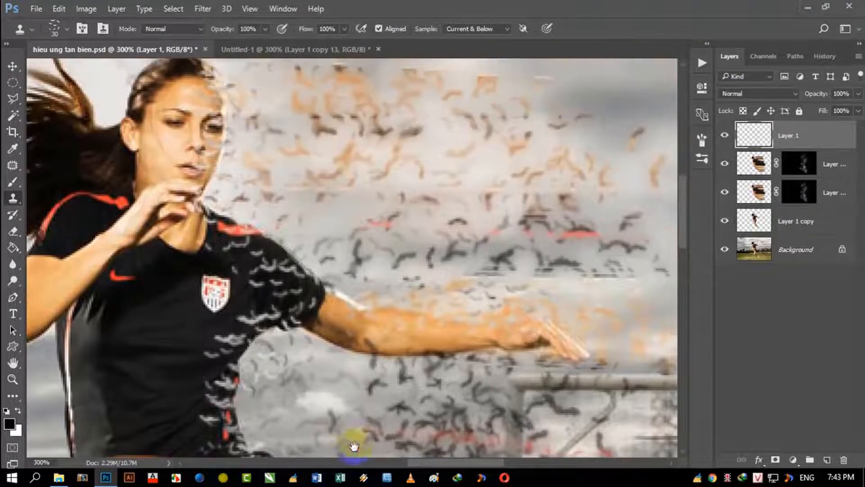
click(239, 245)
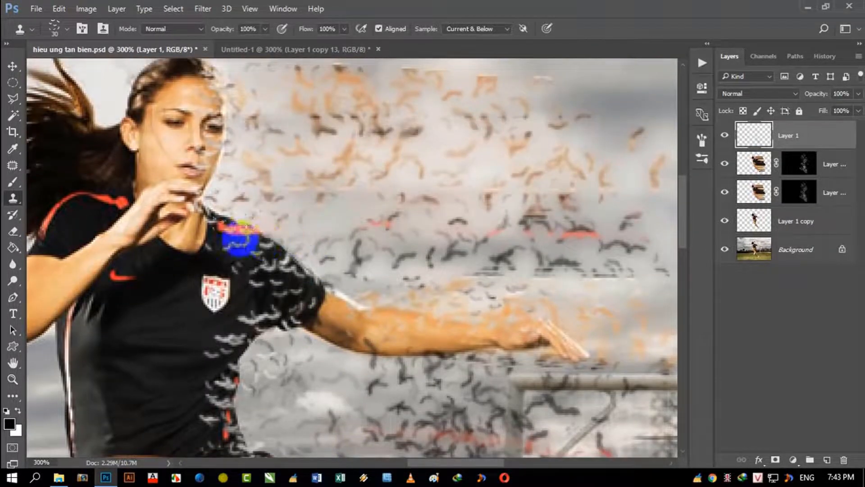
alt+click(271, 160)
drag(270, 150, 279, 248)
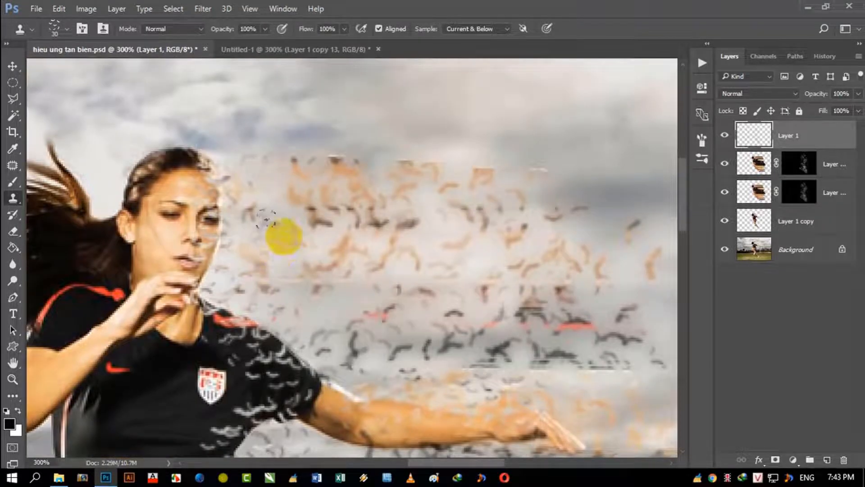
Step: Bring the whole image into view and activate the Move tool
key(z)
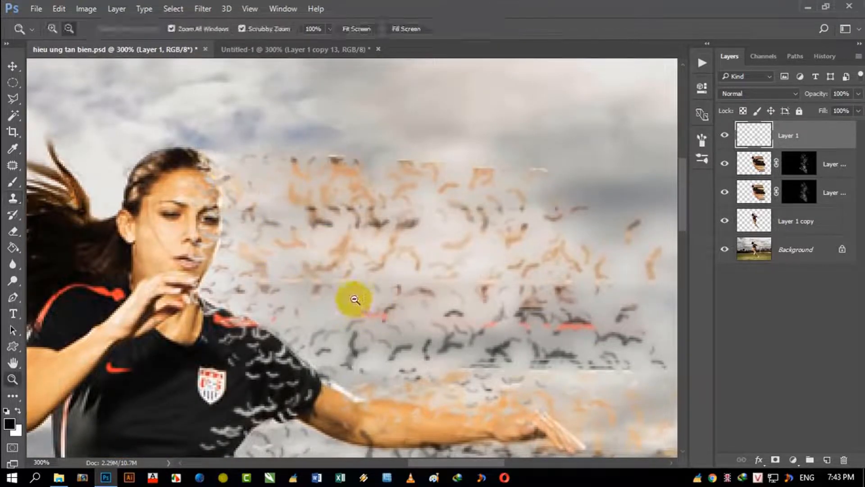
alt+click(355, 299)
alt+click(354, 298)
alt+click(353, 299)
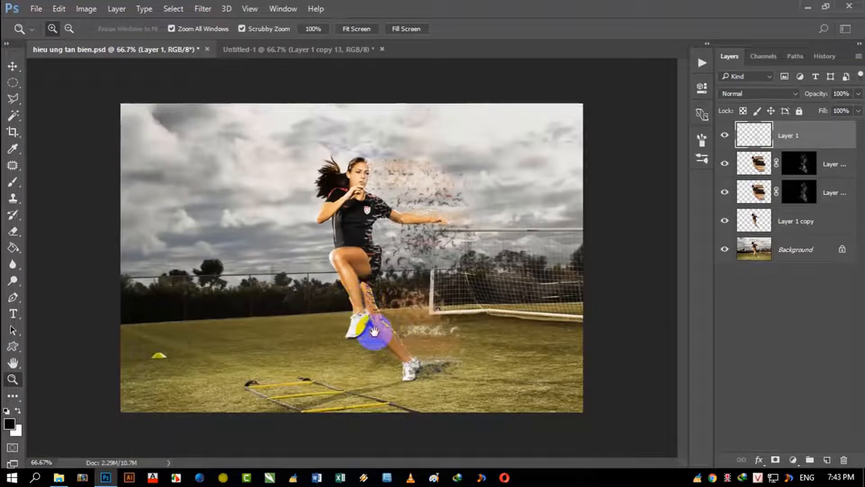
click(13, 67)
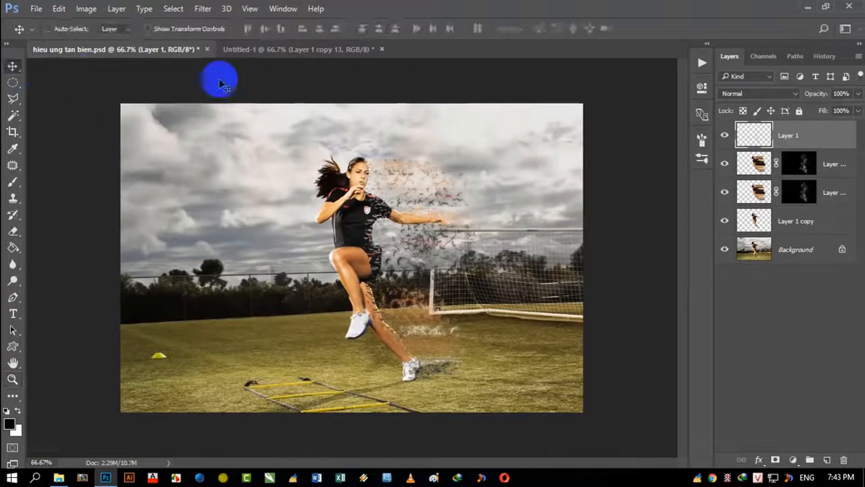